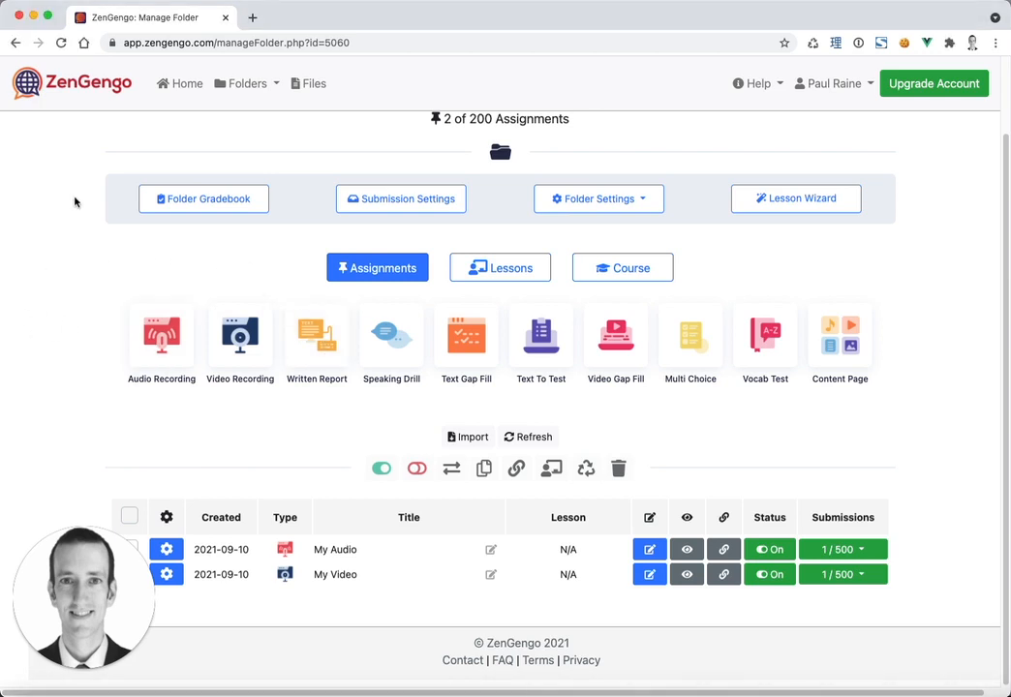
Open the My Class folder and start a new Written Report assignment in it.
scroll(68, 290, up, 2)
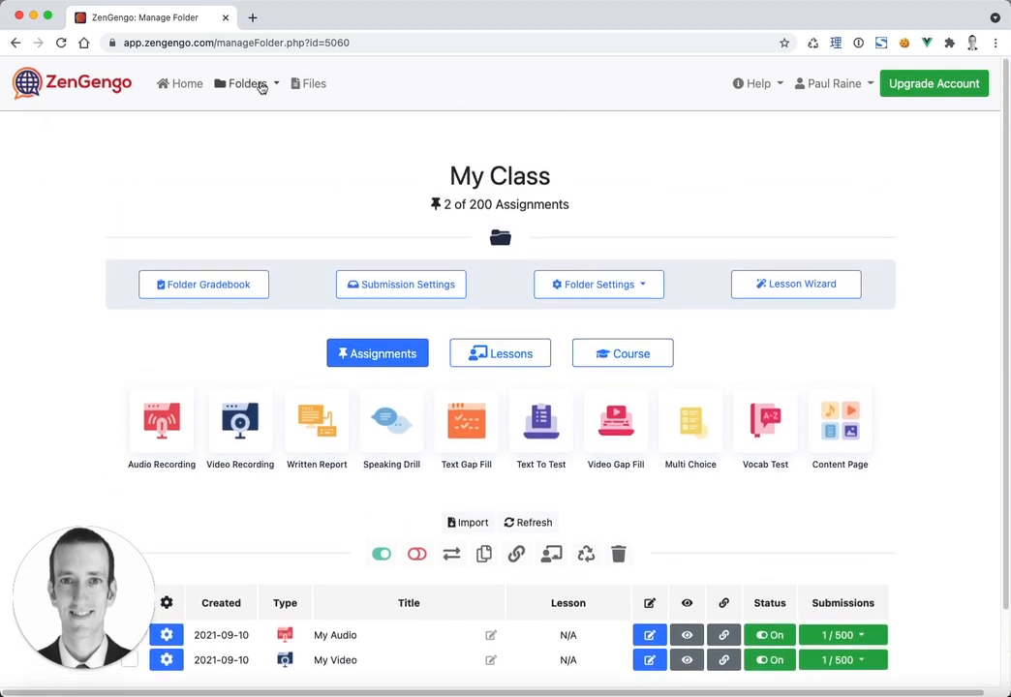
click(260, 85)
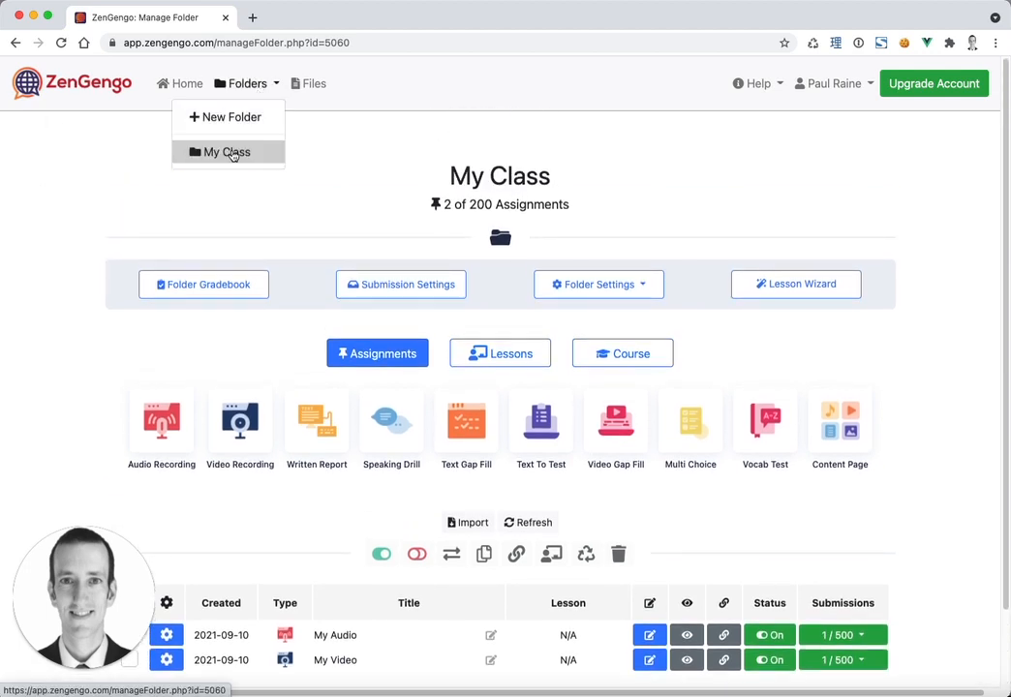
click(230, 153)
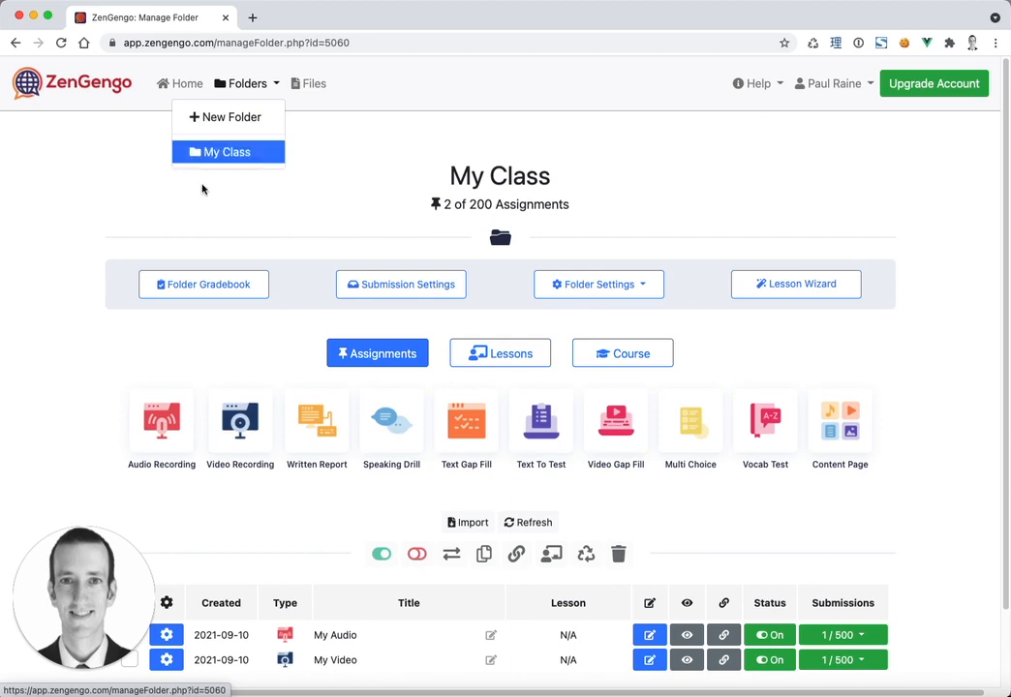
scroll(62, 343, down, 2)
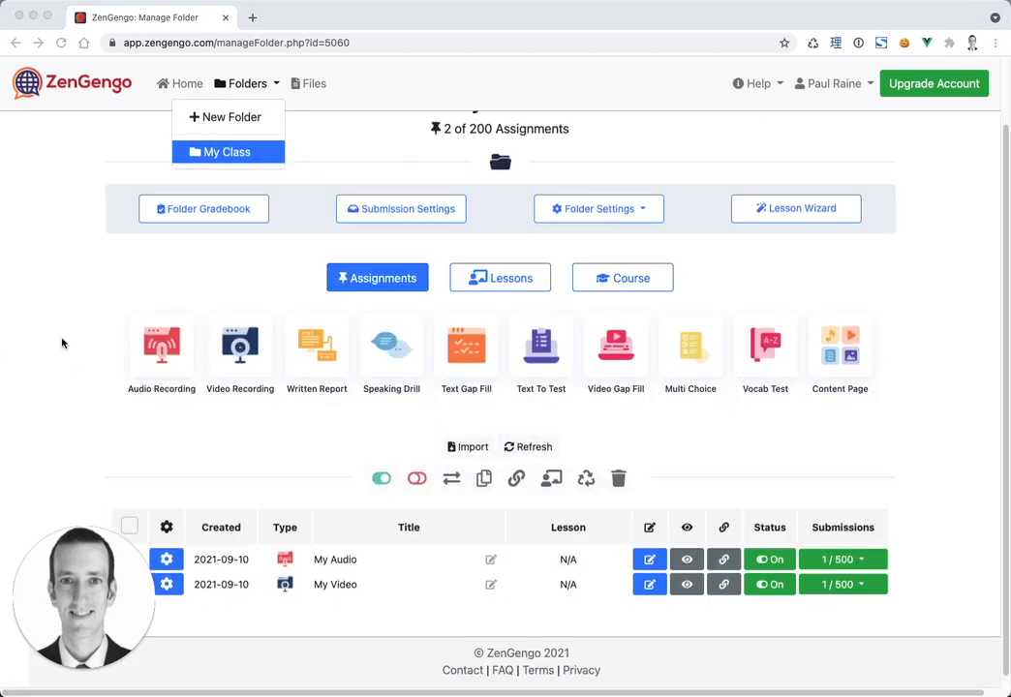
click(62, 342)
click(76, 283)
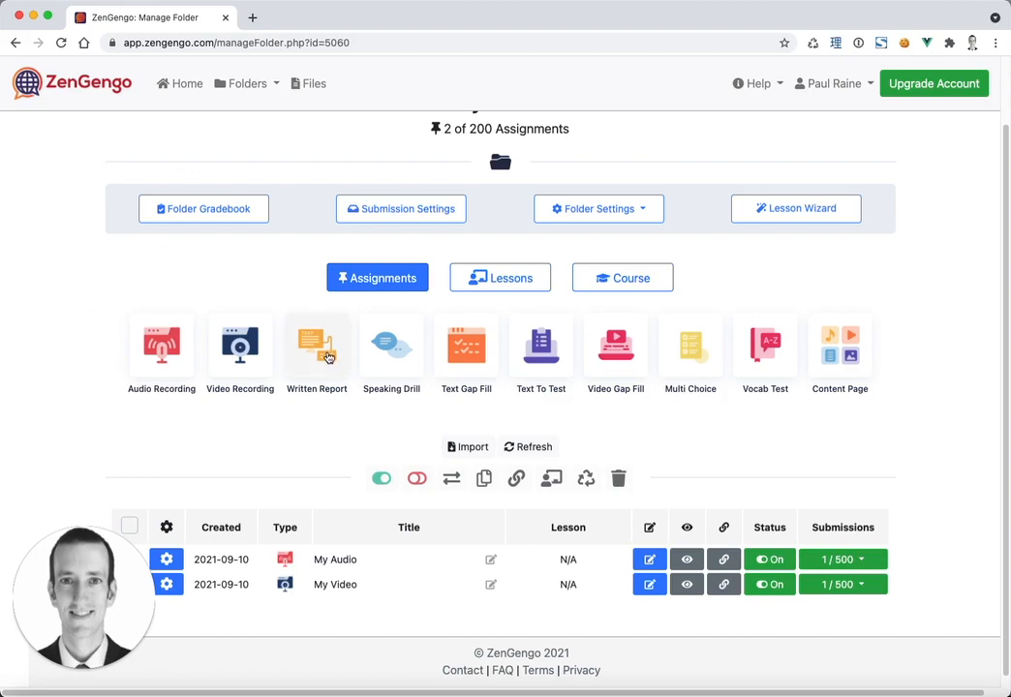
click(316, 360)
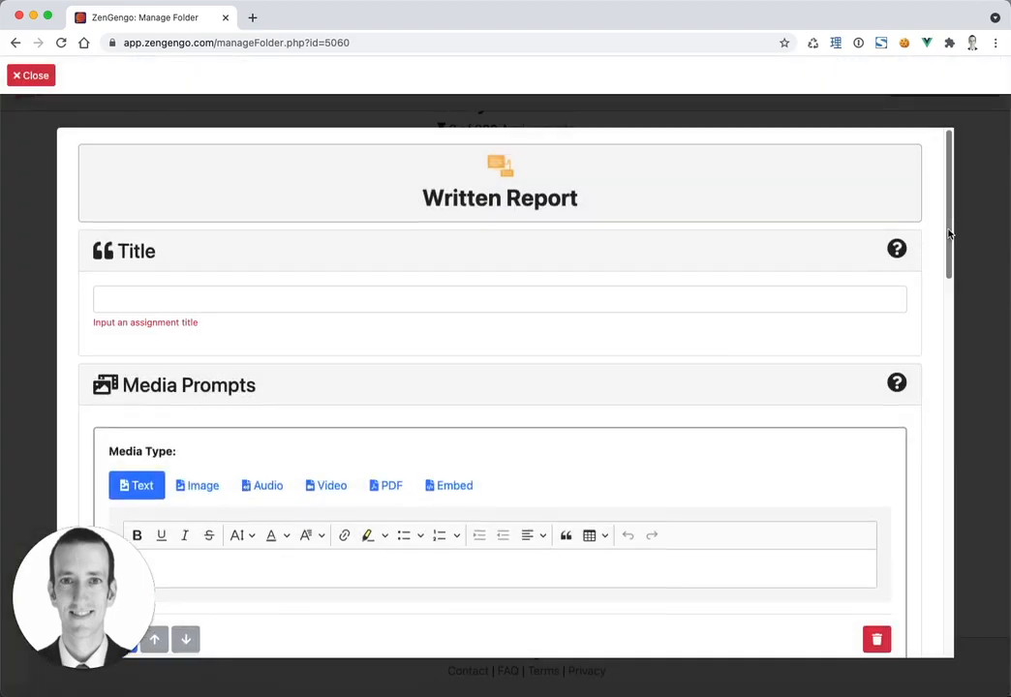
Title the assignment "My Written Report".
scroll(949, 232, down, 15)
scroll(964, 238, up, 14)
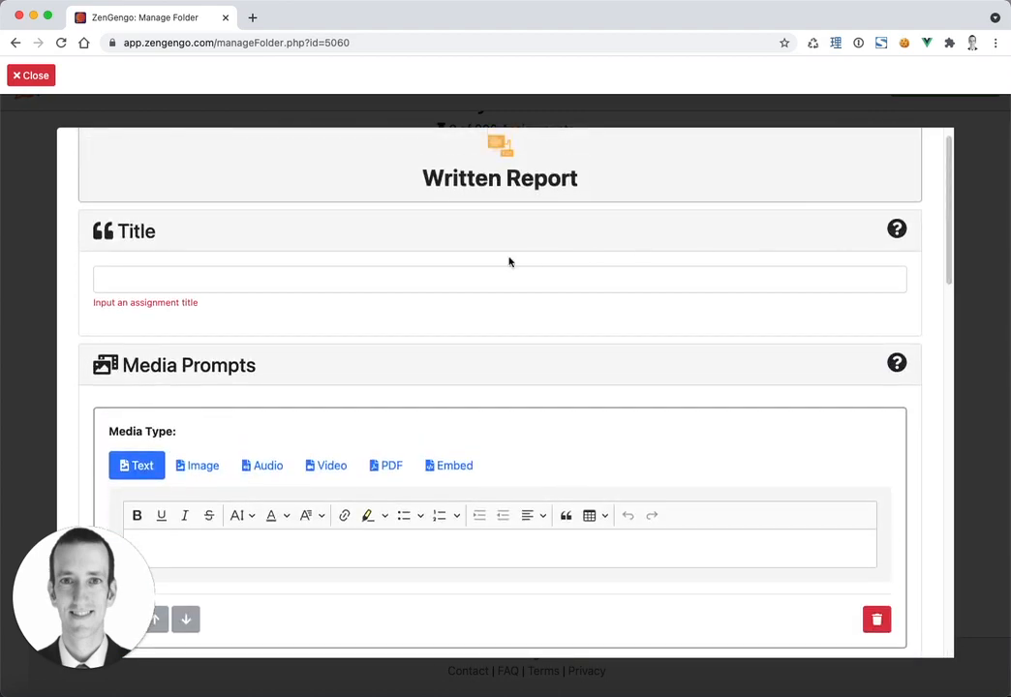
click(477, 281)
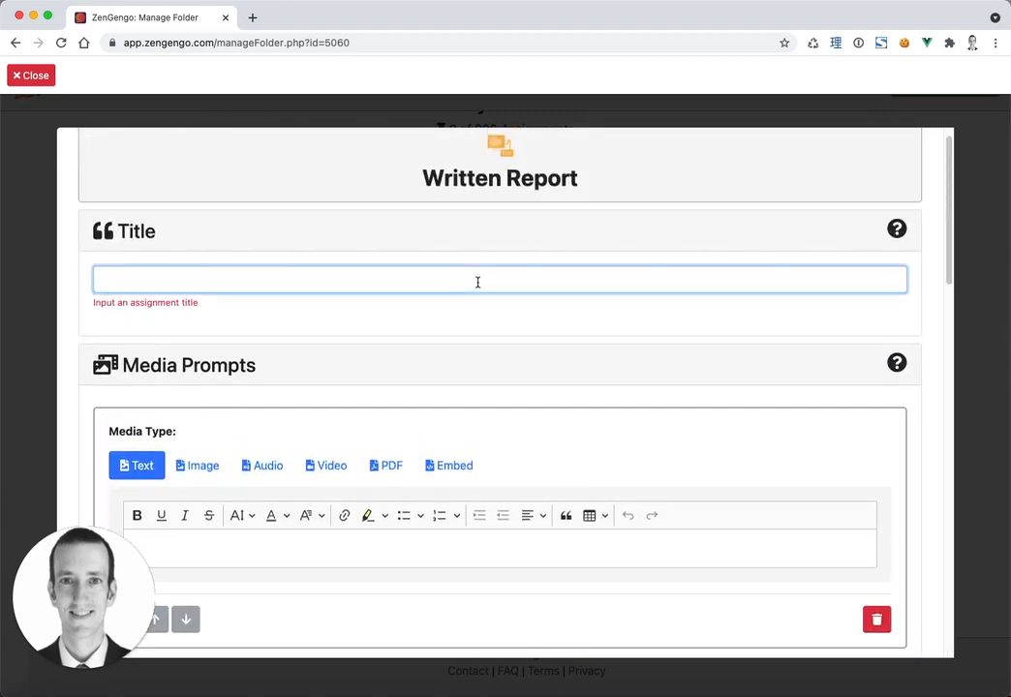
text(My WE)
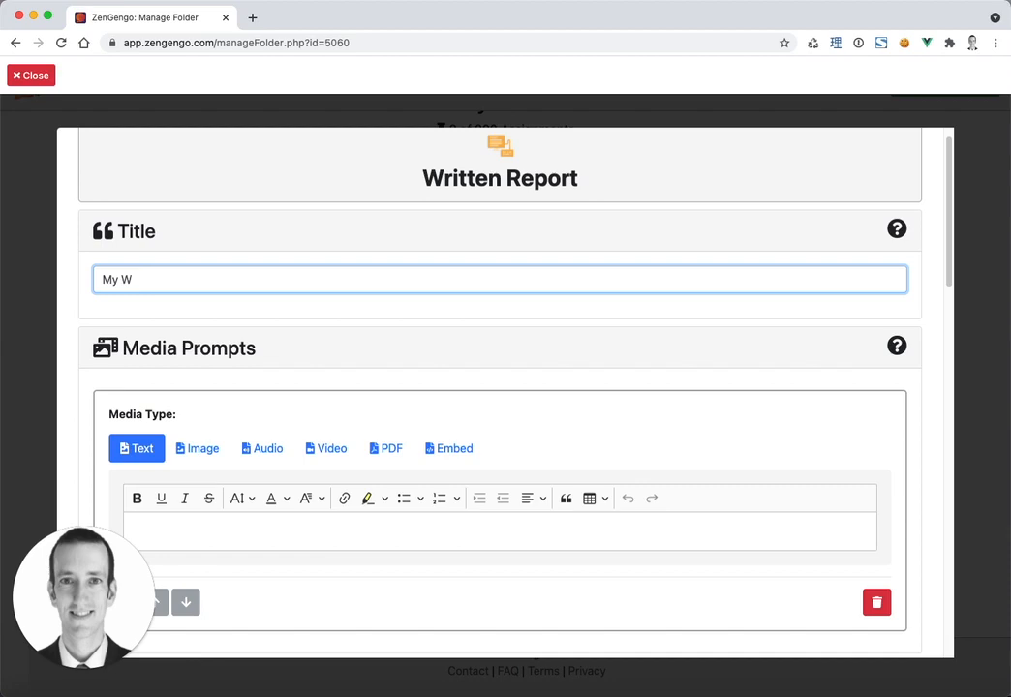
text(ritten Report)
Make the first media prompt an image, using the image search to add the picture of glass spheres above a hand.
scroll(423, 358, down, 4)
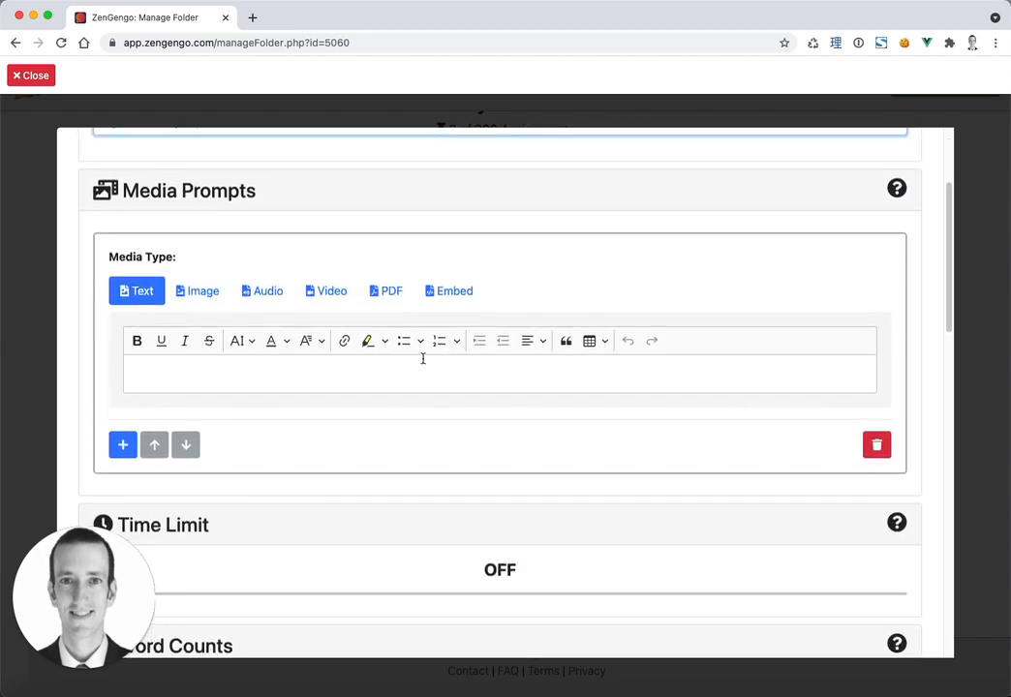
scroll(419, 401, up, 1)
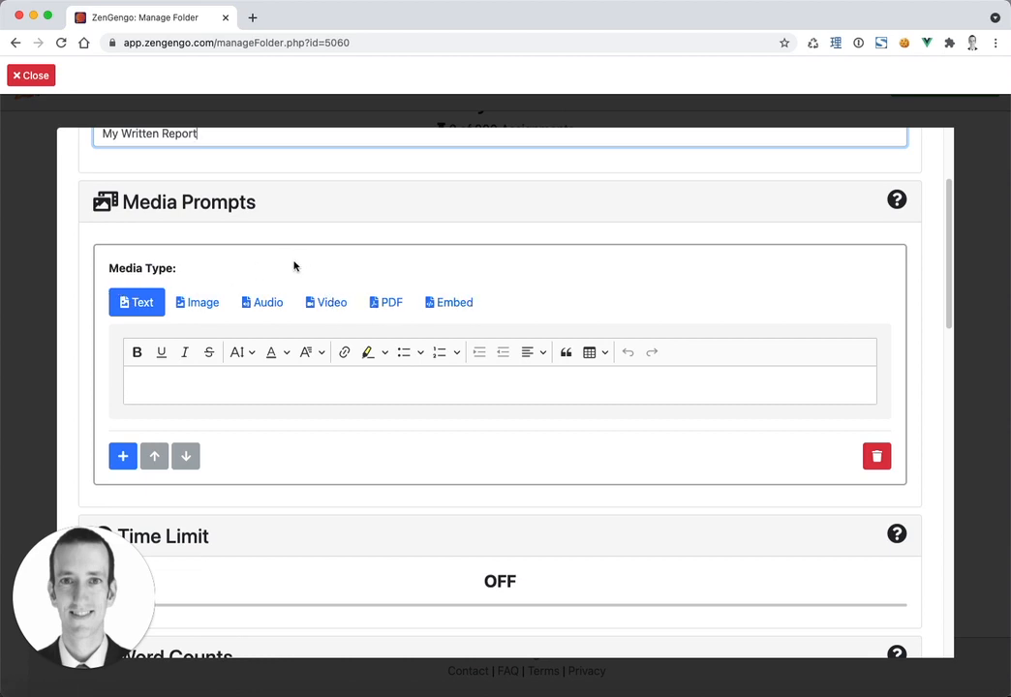
click(211, 306)
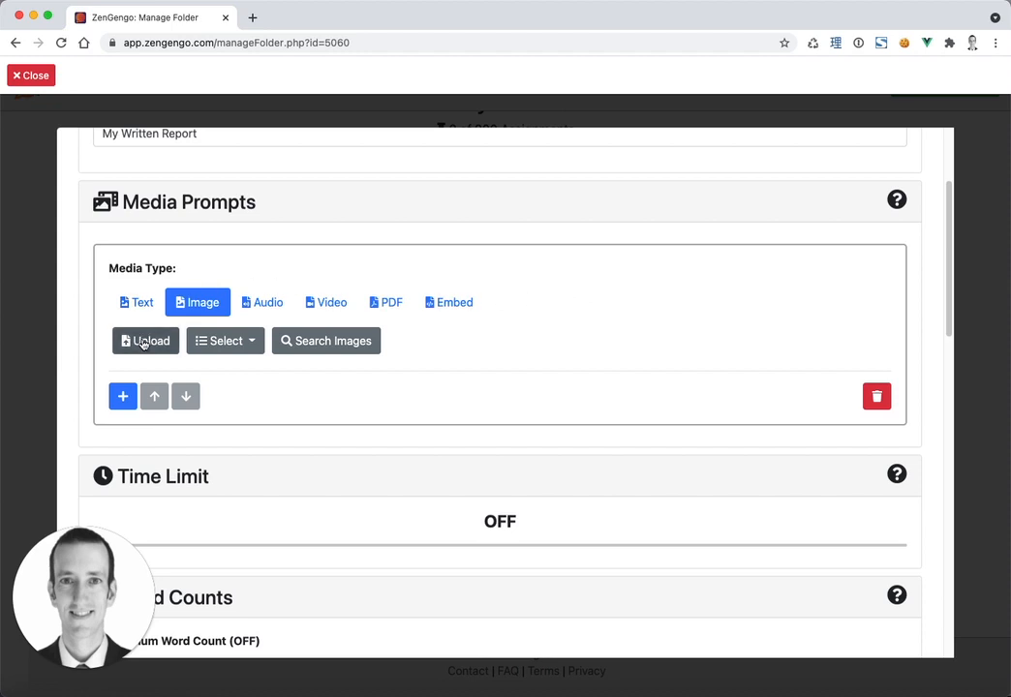
click(226, 343)
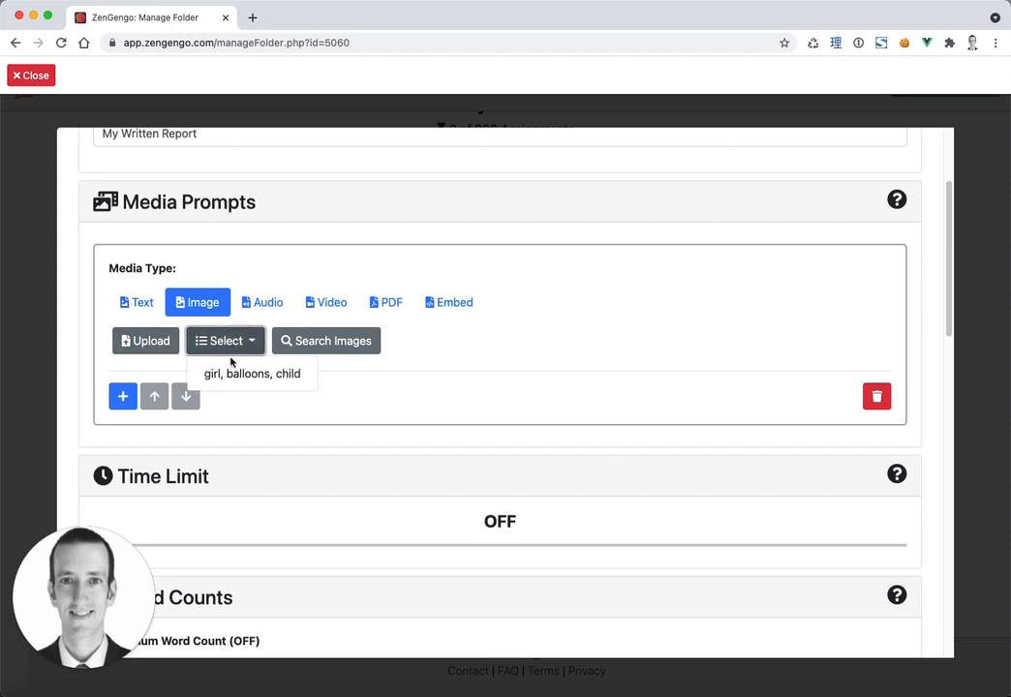
click(603, 317)
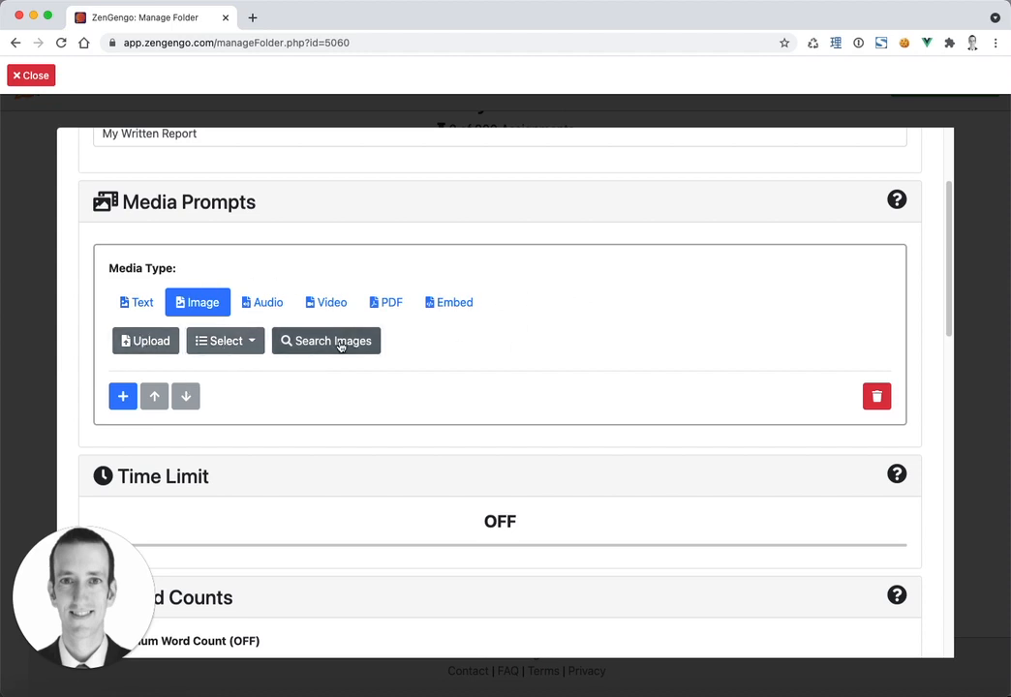
click(341, 343)
scroll(590, 330, down, 1)
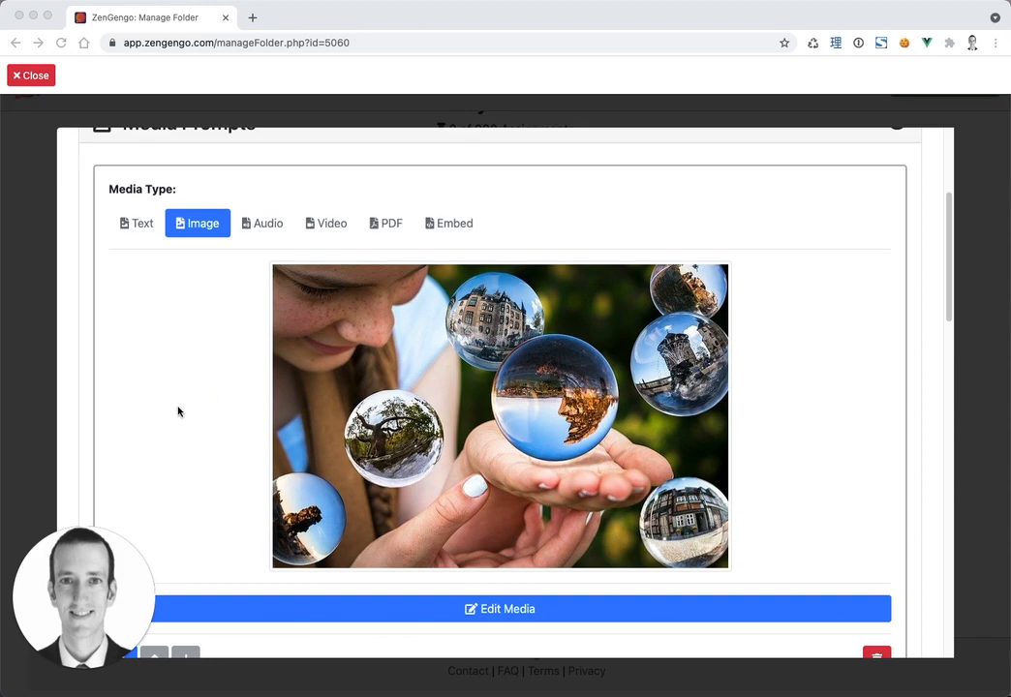
Add a second media prompt below the image, a text reading "Look at this image and describe it.".
scroll(180, 424, down, 3)
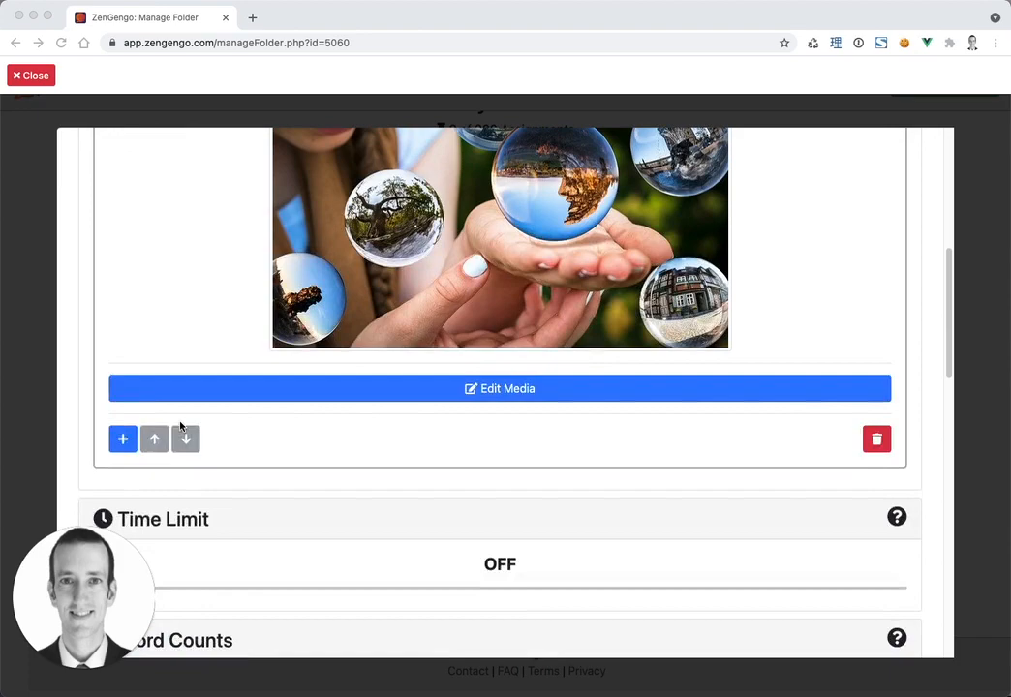
click(122, 439)
scroll(380, 462, down, 3)
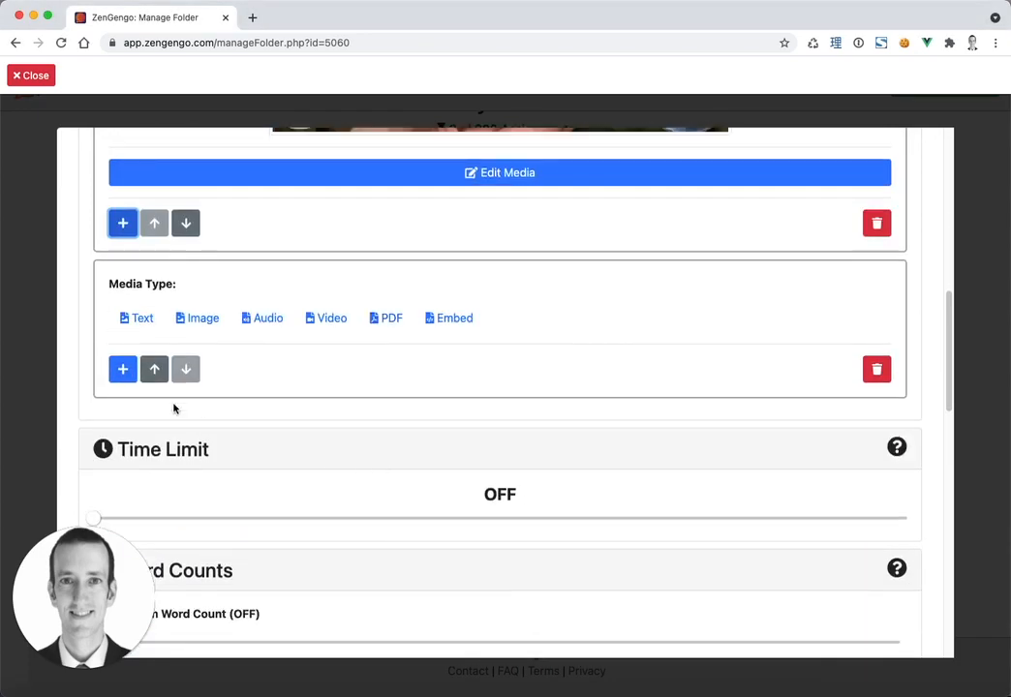
click(135, 319)
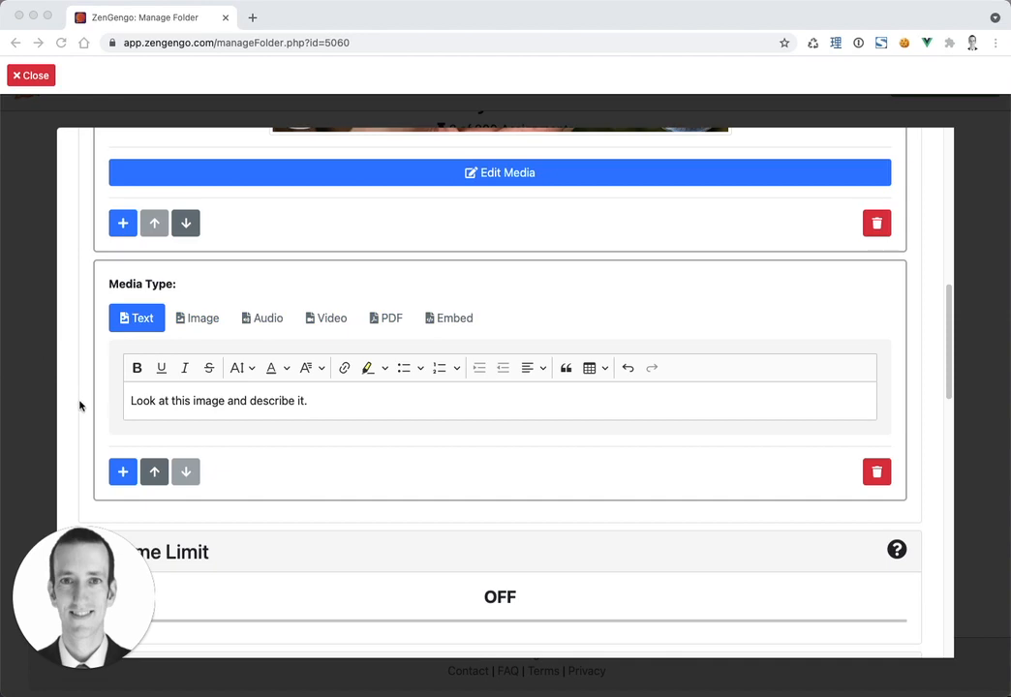
Set the assignment's time limit to 5 mins.
scroll(80, 405, down, 5)
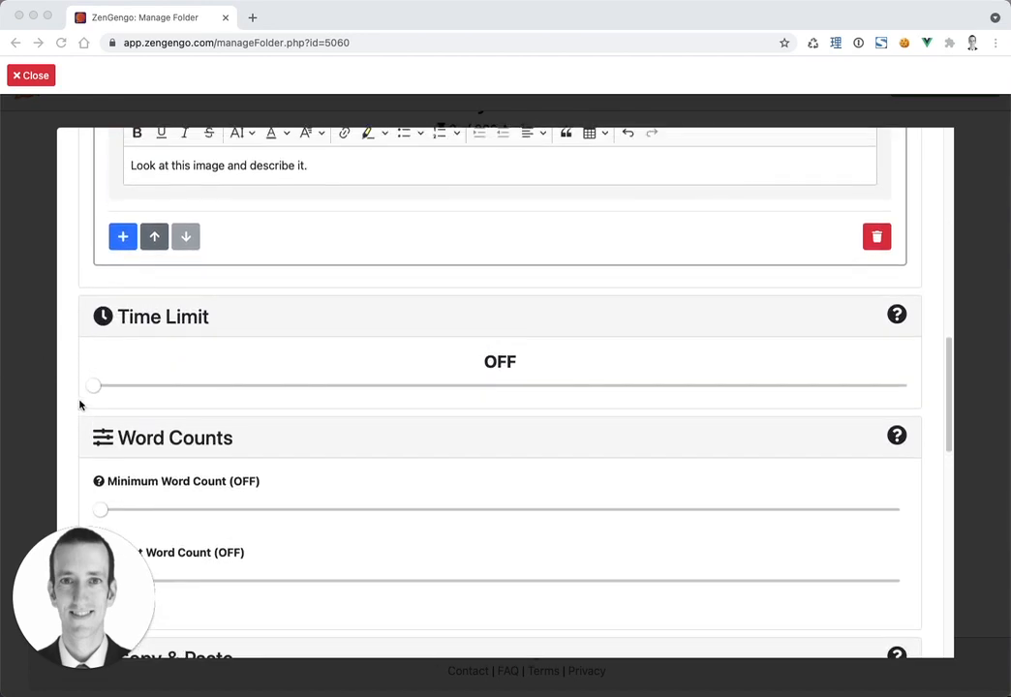
click(160, 360)
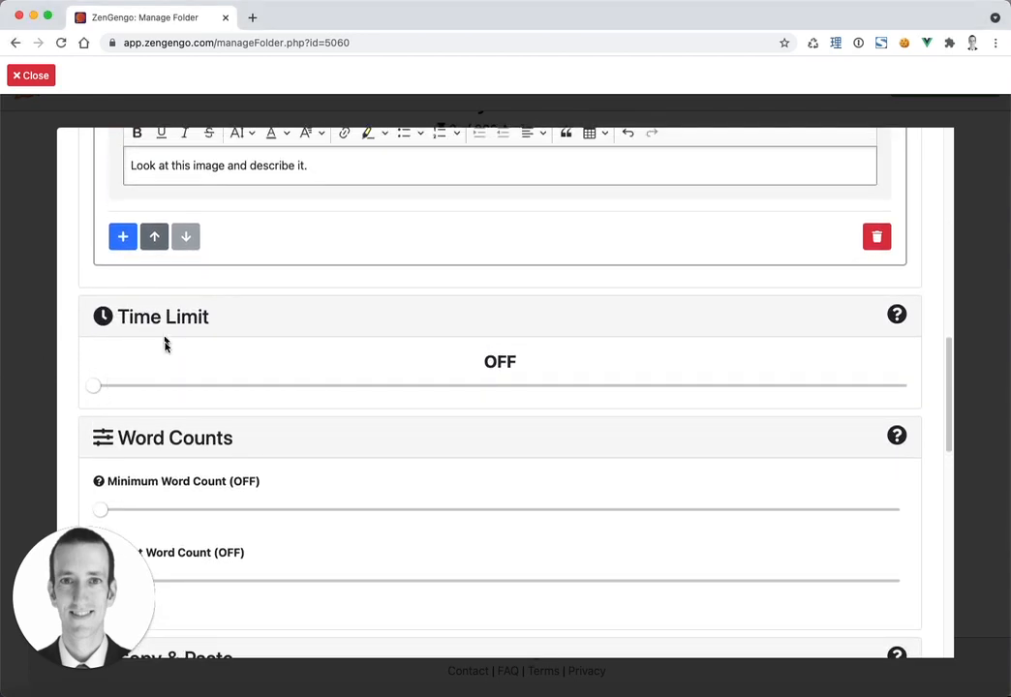
click(166, 355)
drag(114, 386, 158, 386)
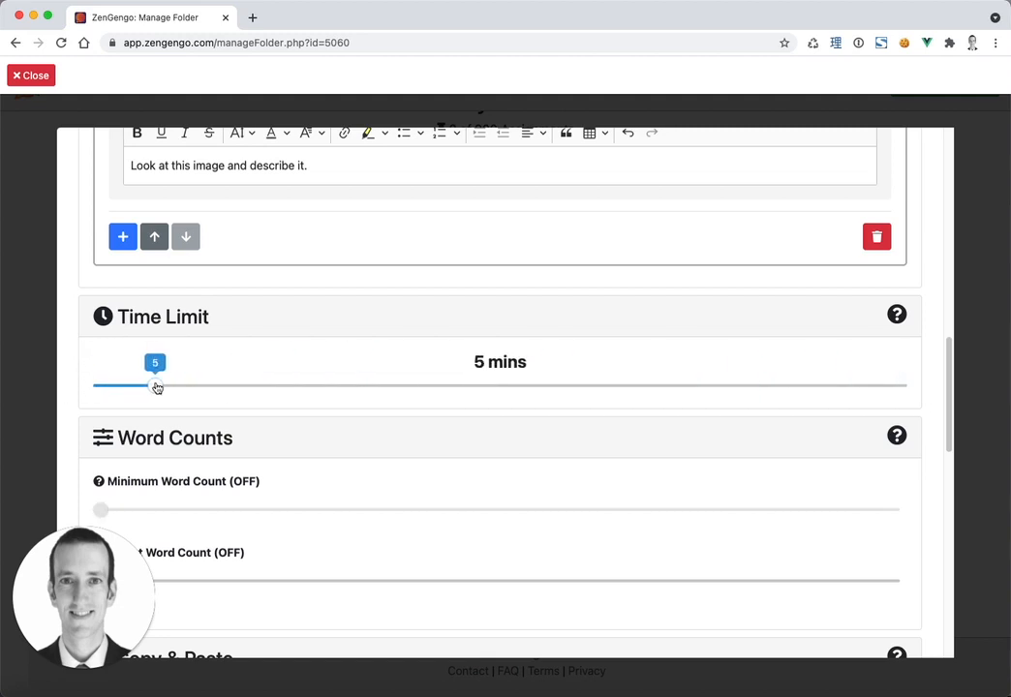
Turn the time limit off to try the minimum word count, and set the time limit back to 5 mins.
scroll(69, 406, down, 4)
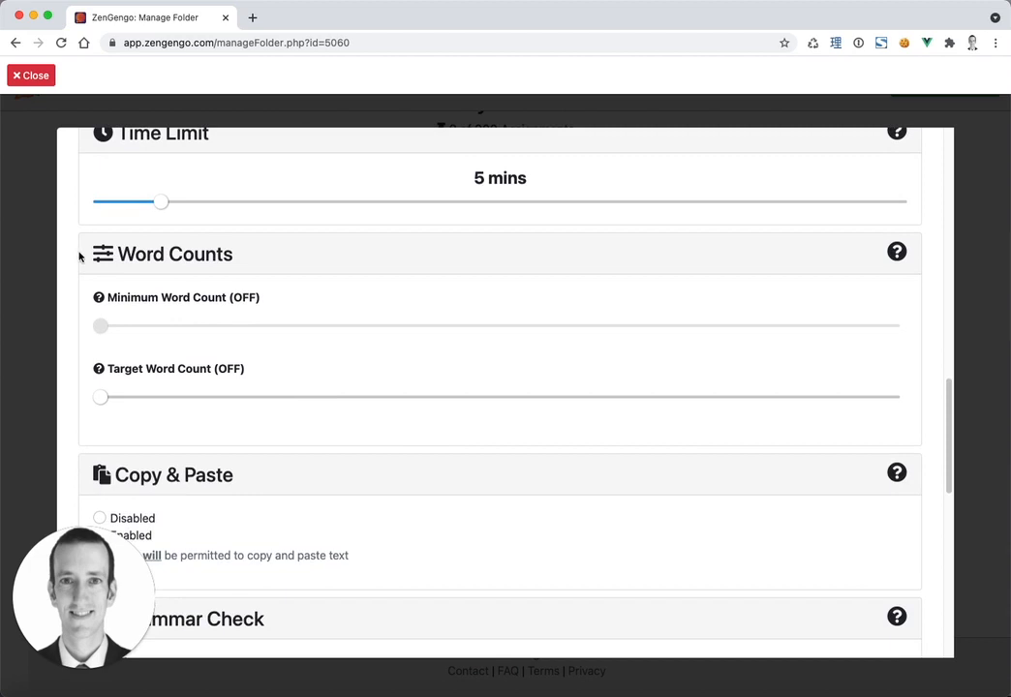
scroll(180, 291, up, 1)
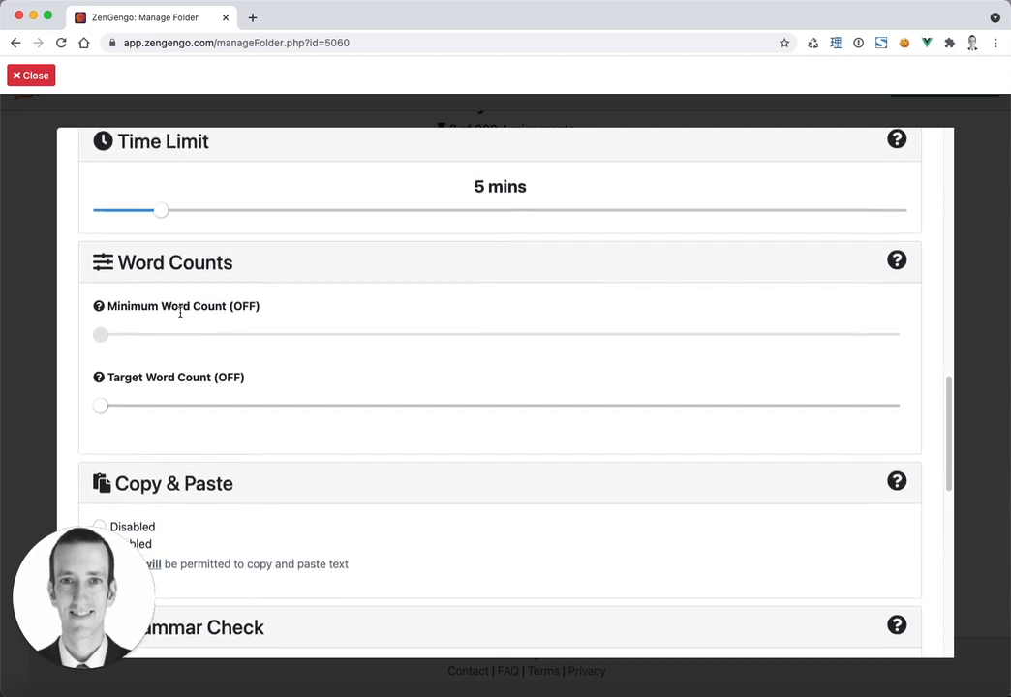
scroll(180, 312, up, 2)
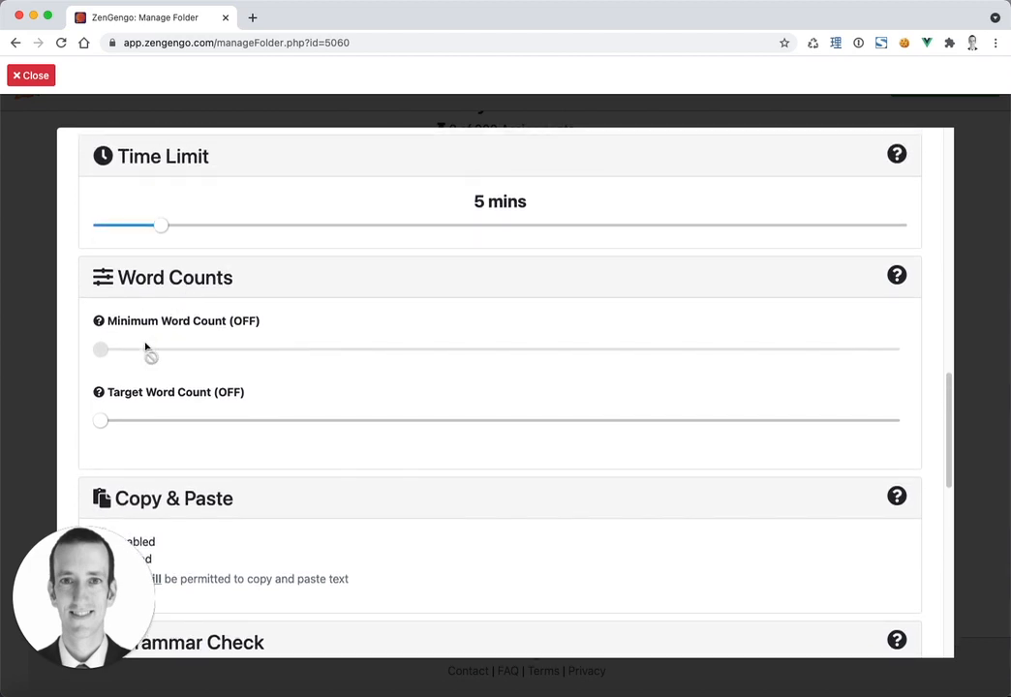
mouse_move(103, 350)
mouse_move(164, 231)
drag(165, 231, 90, 228)
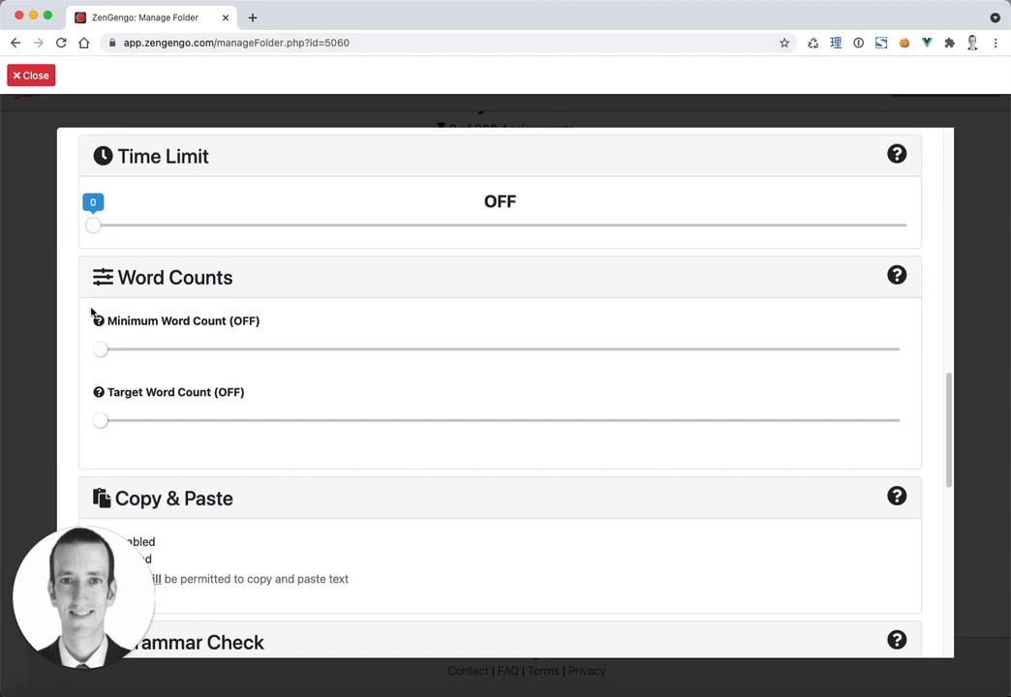
mouse_move(100, 350)
mouse_down()
mouse_move(176, 359)
mouse_move(101, 351)
mouse_up()
drag(116, 229, 68, 289)
drag(102, 350, 73, 308)
drag(99, 230, 158, 224)
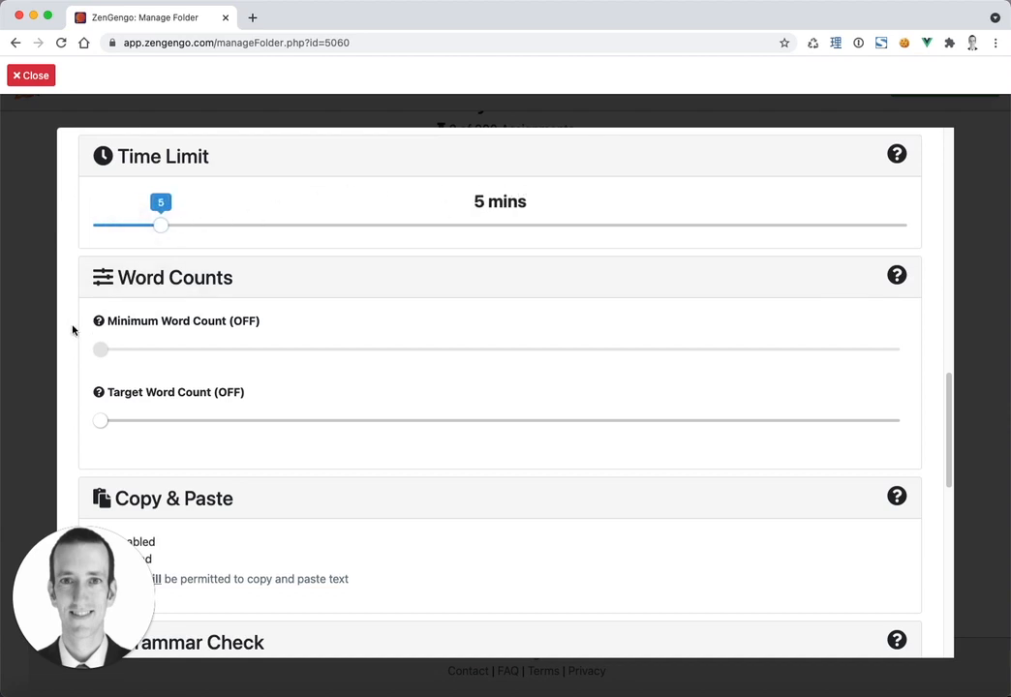
Set the target word count to 50.
scroll(84, 423, down, 1)
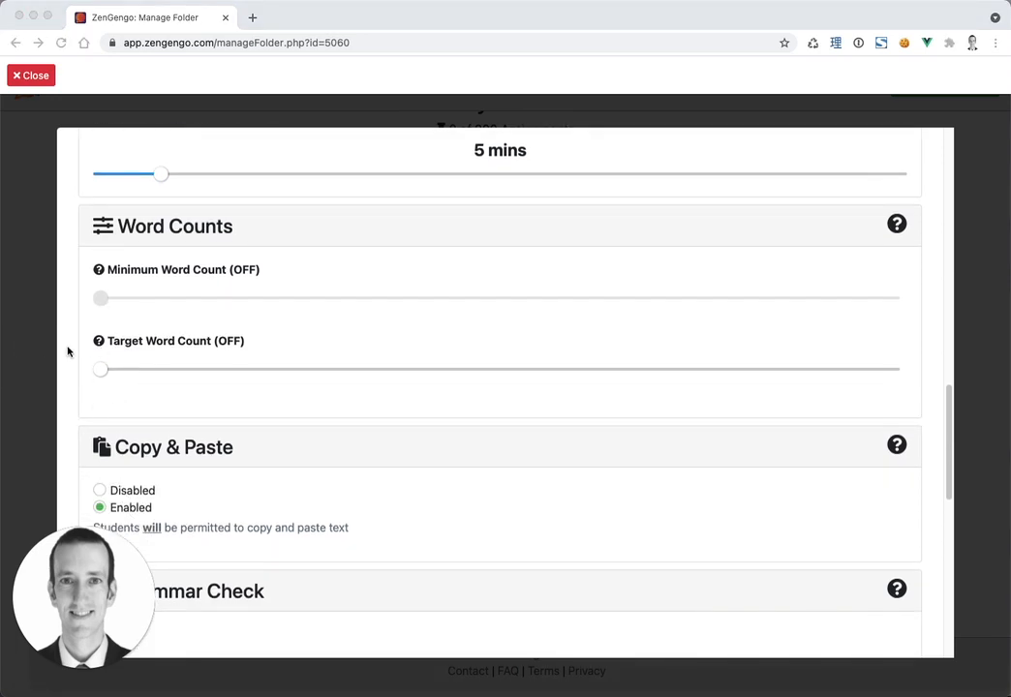
scroll(90, 418, down, 1)
scroll(90, 418, down, 5)
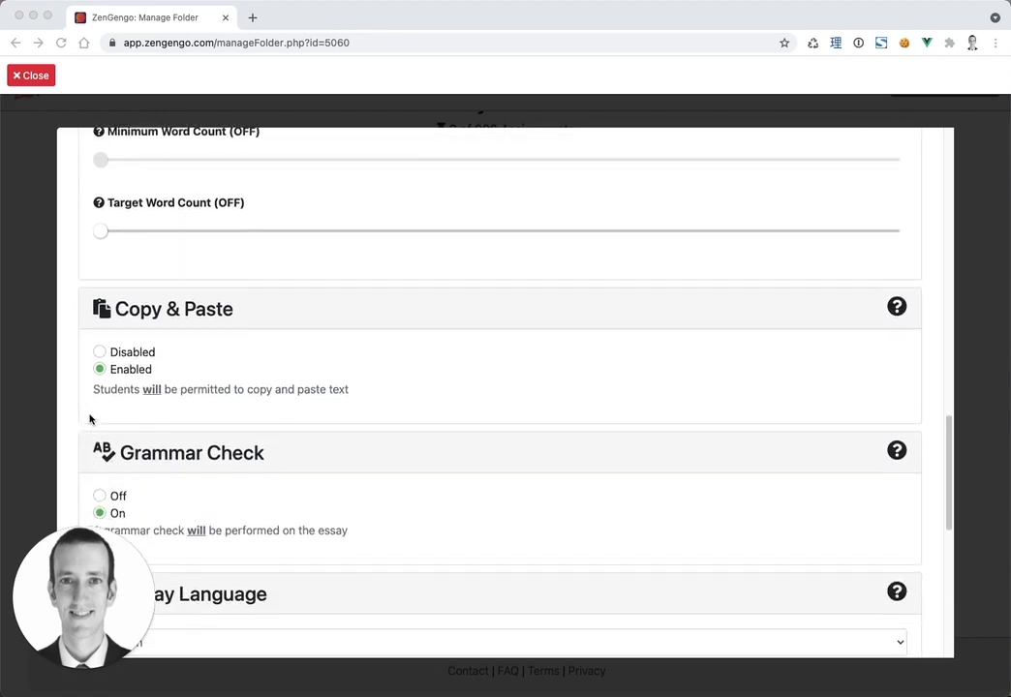
scroll(89, 417, down, 4)
scroll(89, 417, up, 8)
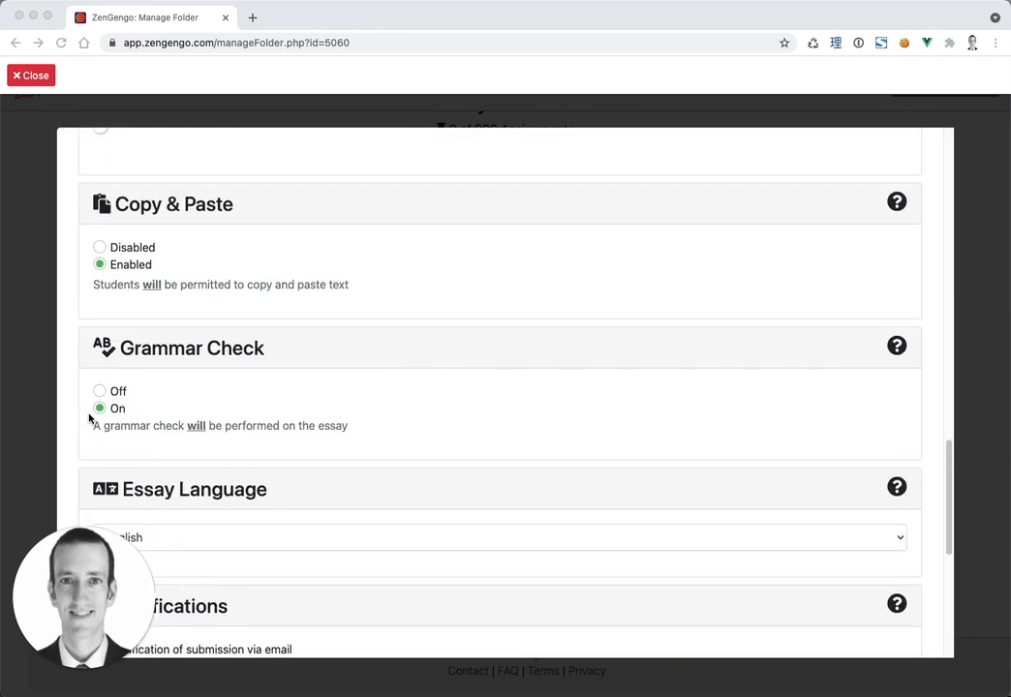
scroll(90, 418, down, 1)
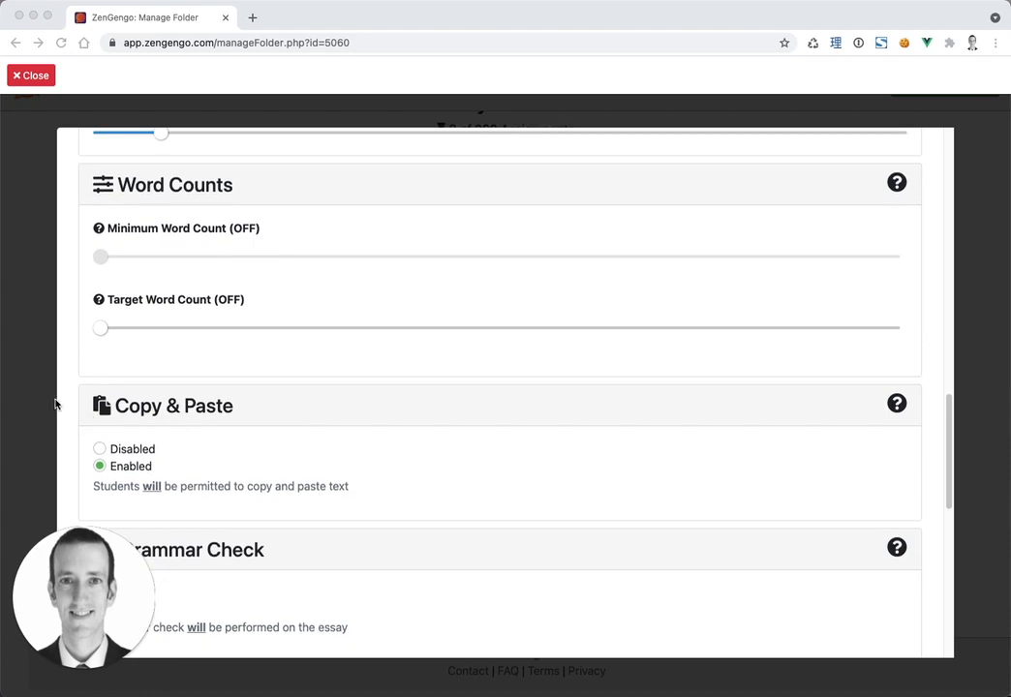
drag(103, 331, 141, 332)
scroll(69, 435, down, 2)
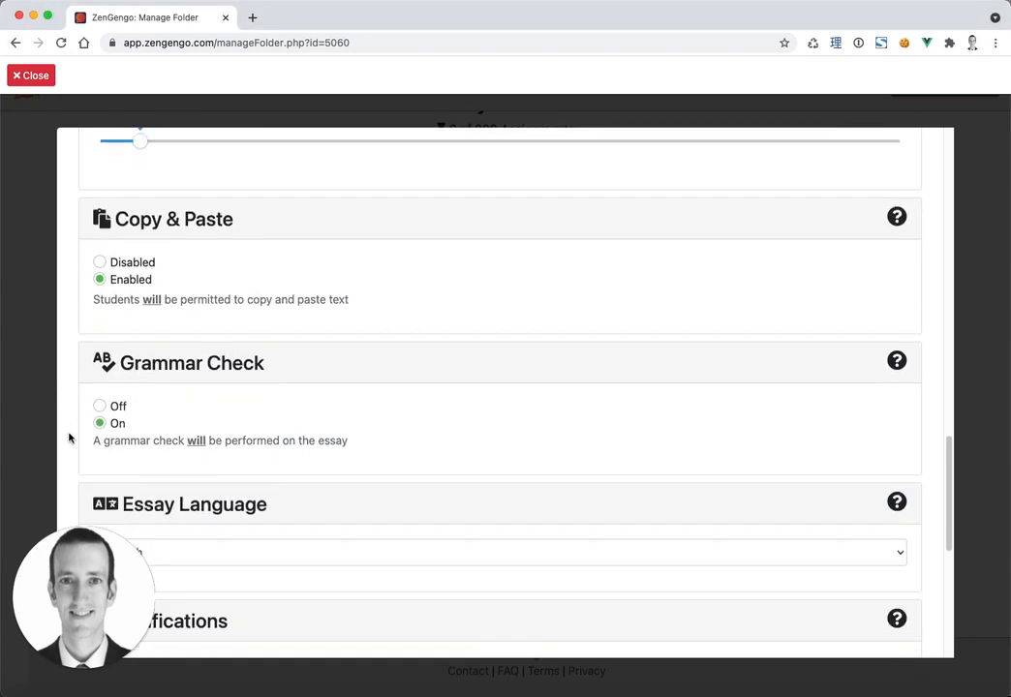
scroll(69, 438, up, 3)
scroll(69, 438, up, 2)
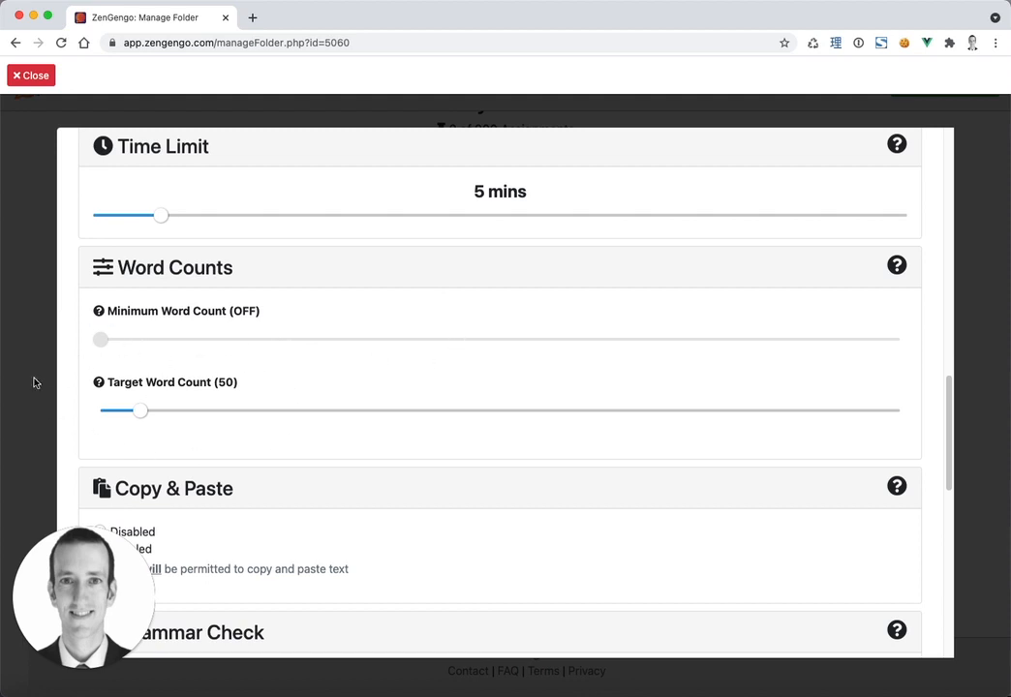
mouse_move(101, 382)
Disable copy and paste for the students' written reports.
scroll(350, 485, down, 6)
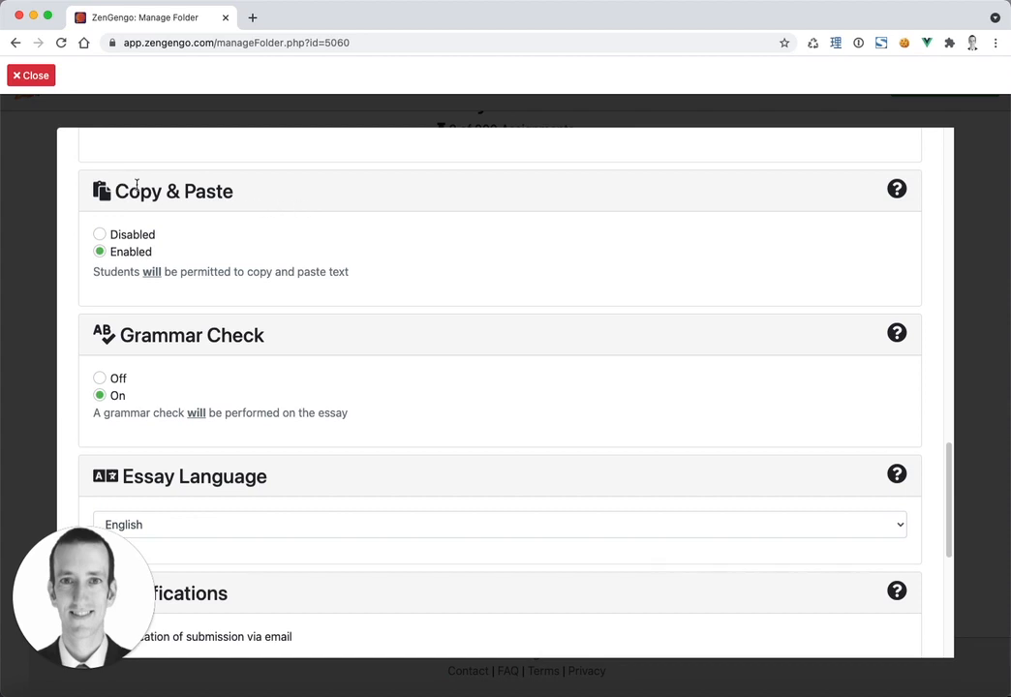
drag(113, 191, 302, 193)
click(383, 200)
click(101, 235)
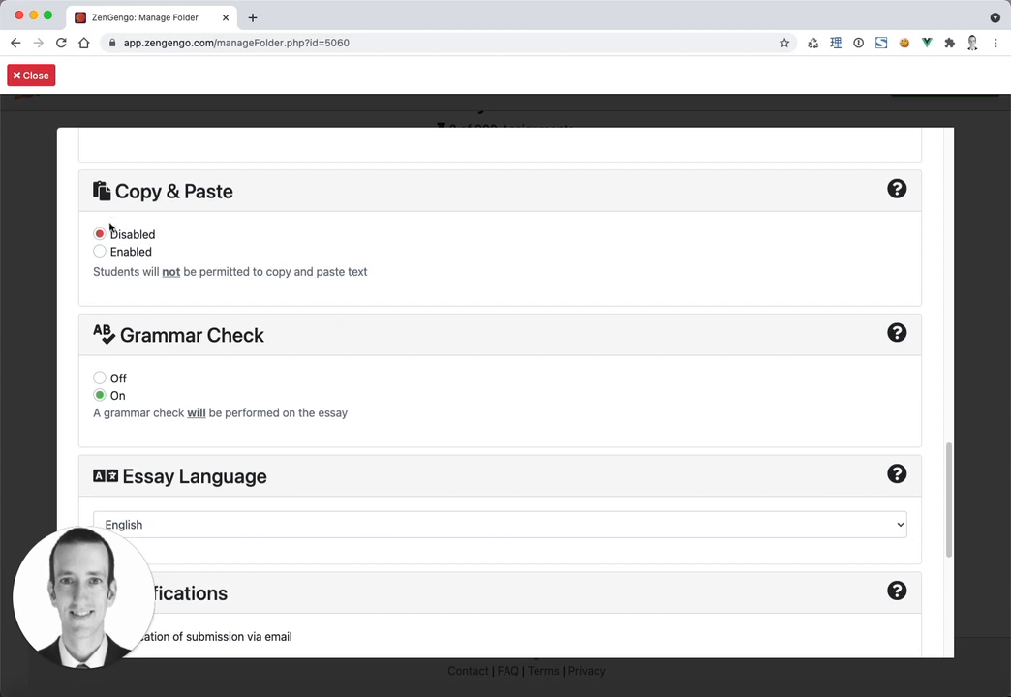
scroll(425, 405, down, 1)
scroll(422, 404, down, 6)
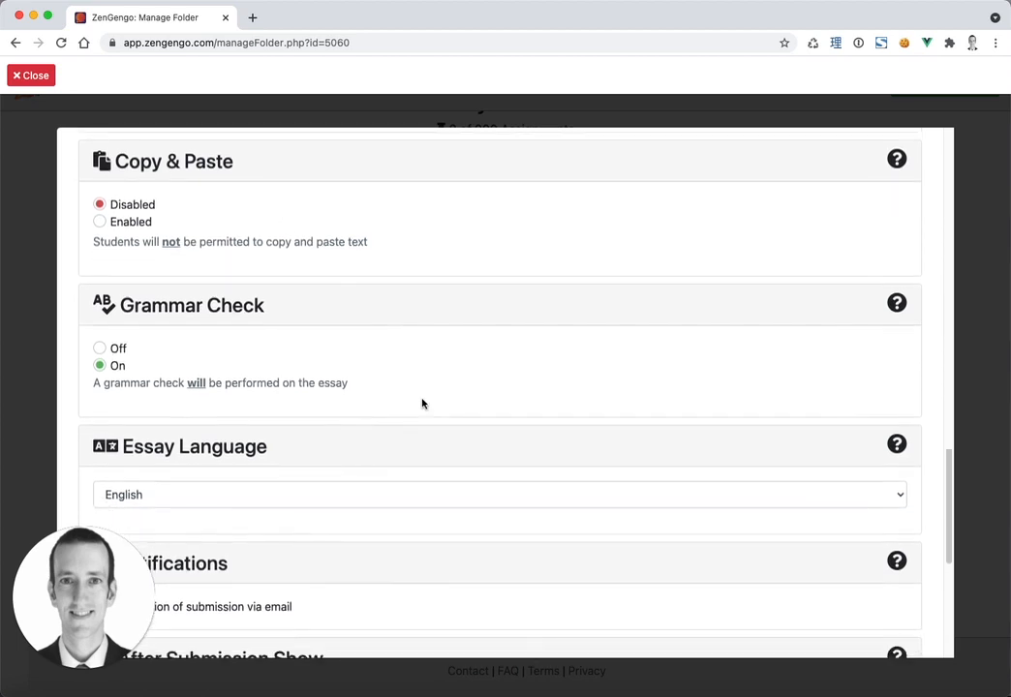
Try the grammar check off and back on, and look through the available essay languages.
scroll(422, 405, up, 3)
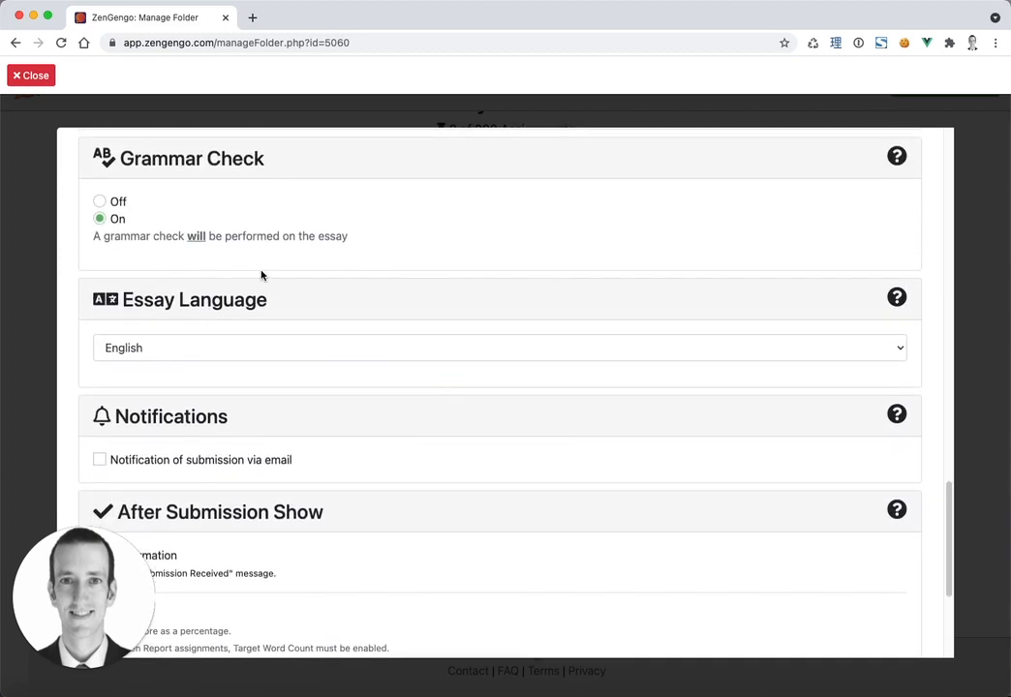
click(112, 202)
click(117, 219)
click(309, 348)
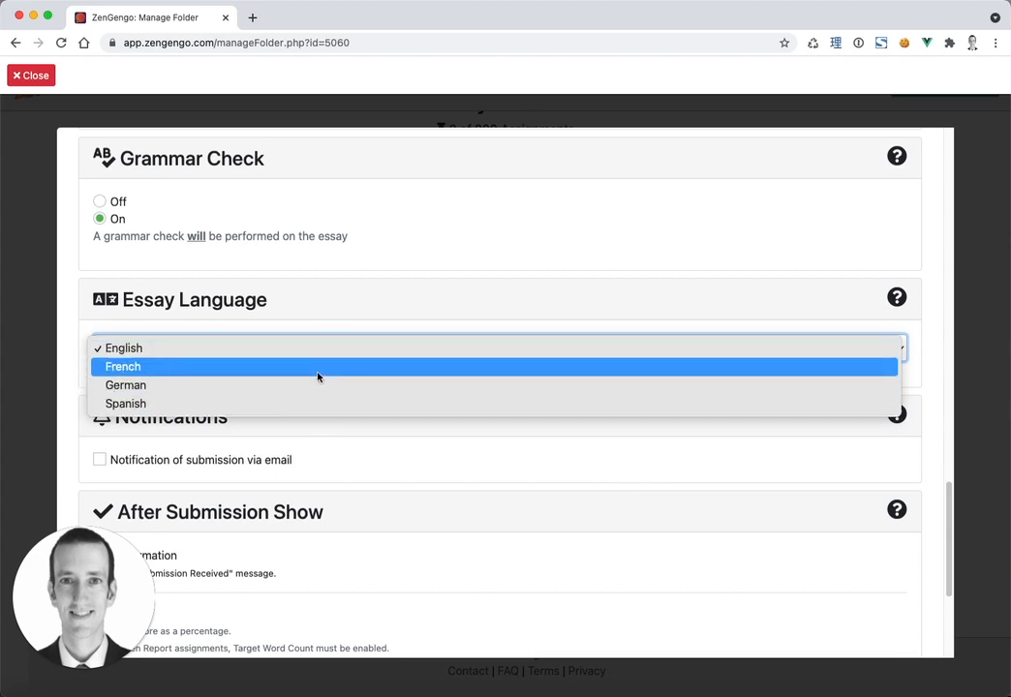
click(384, 303)
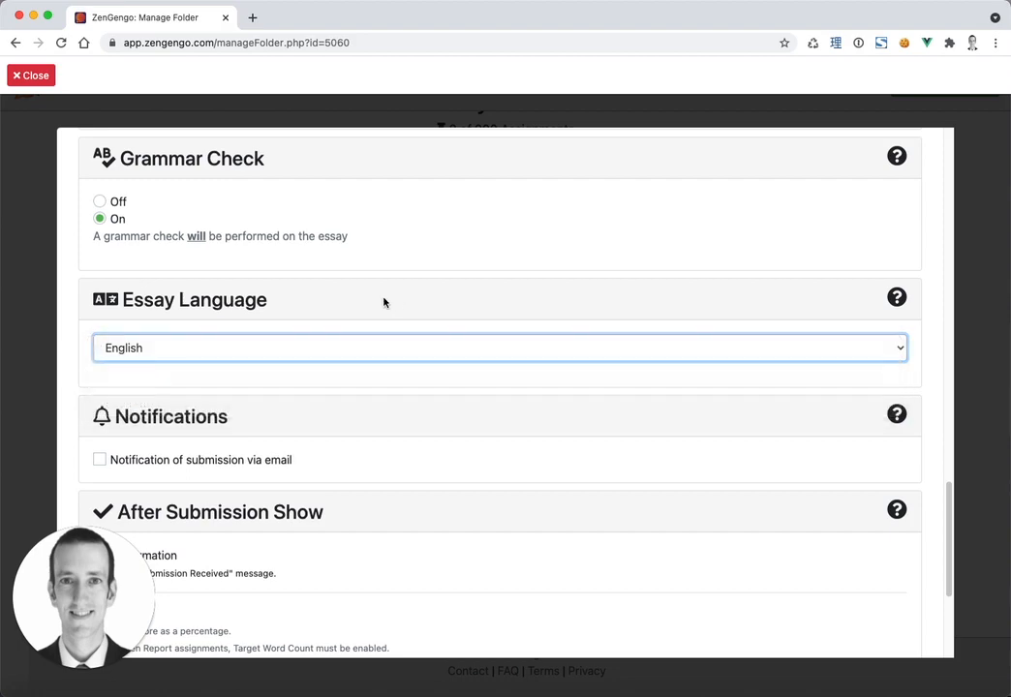
Enable showing students the Score after they submit the written report.
scroll(472, 418, down, 5)
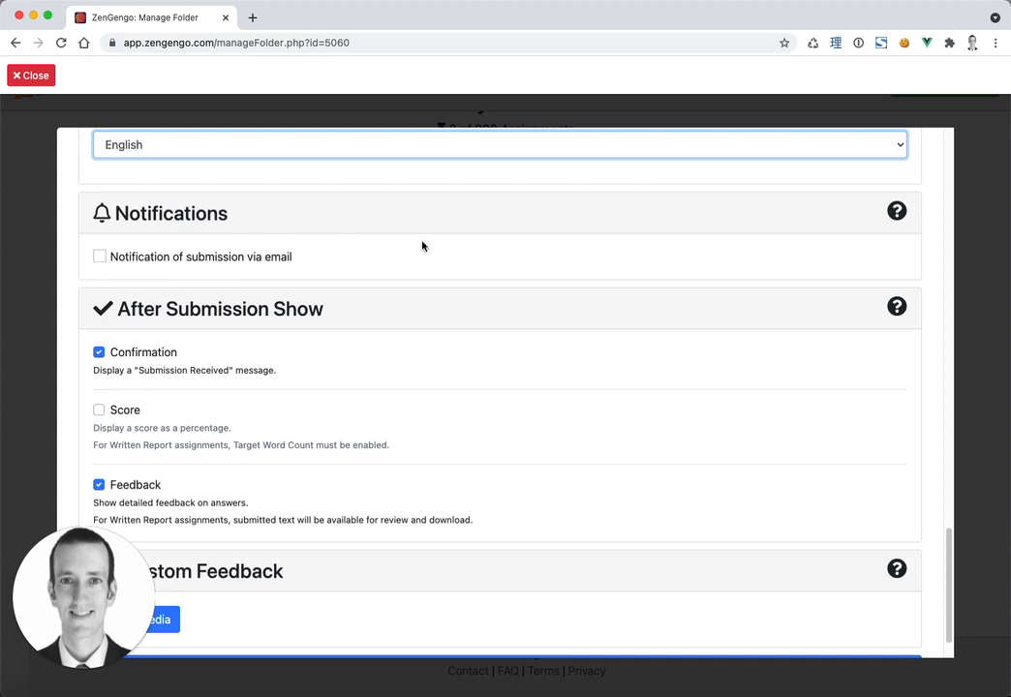
scroll(498, 465, down, 2)
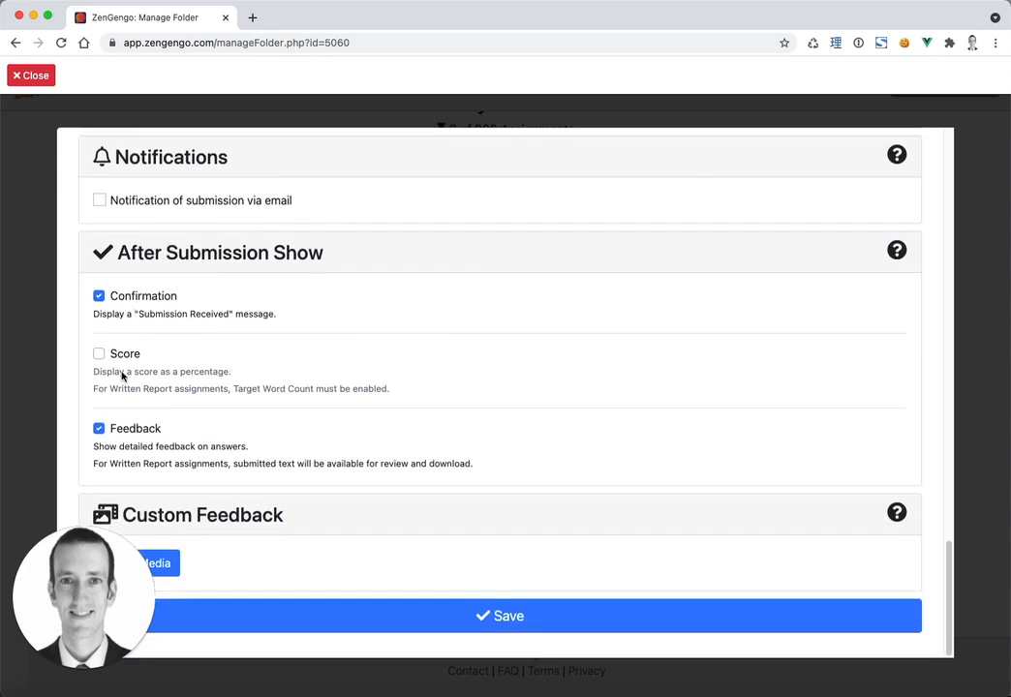
drag(419, 255, 101, 259)
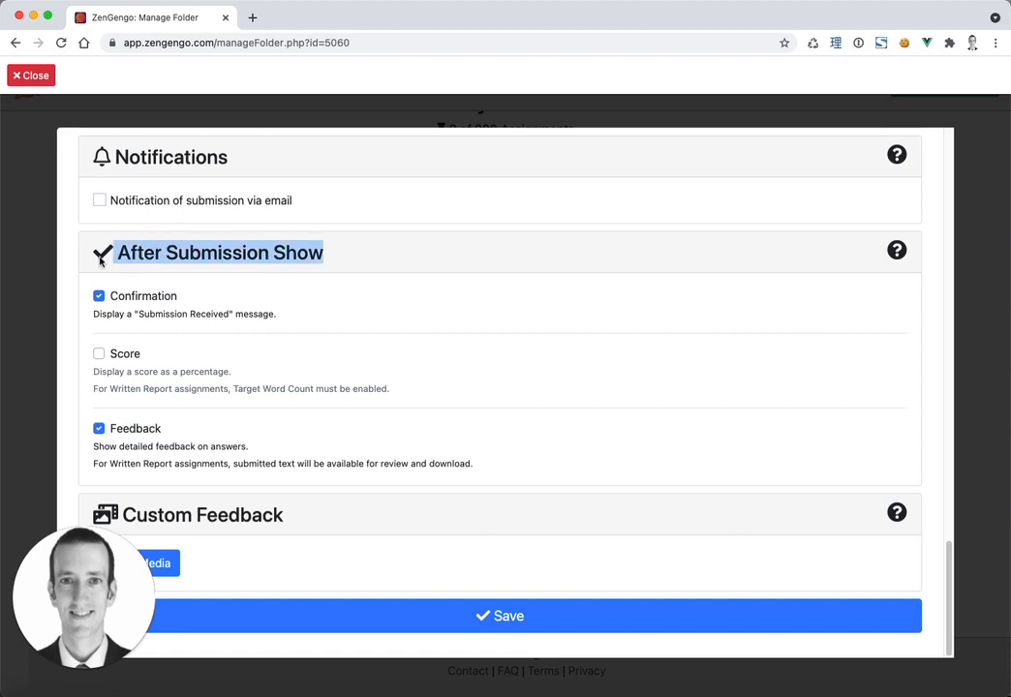
click(239, 253)
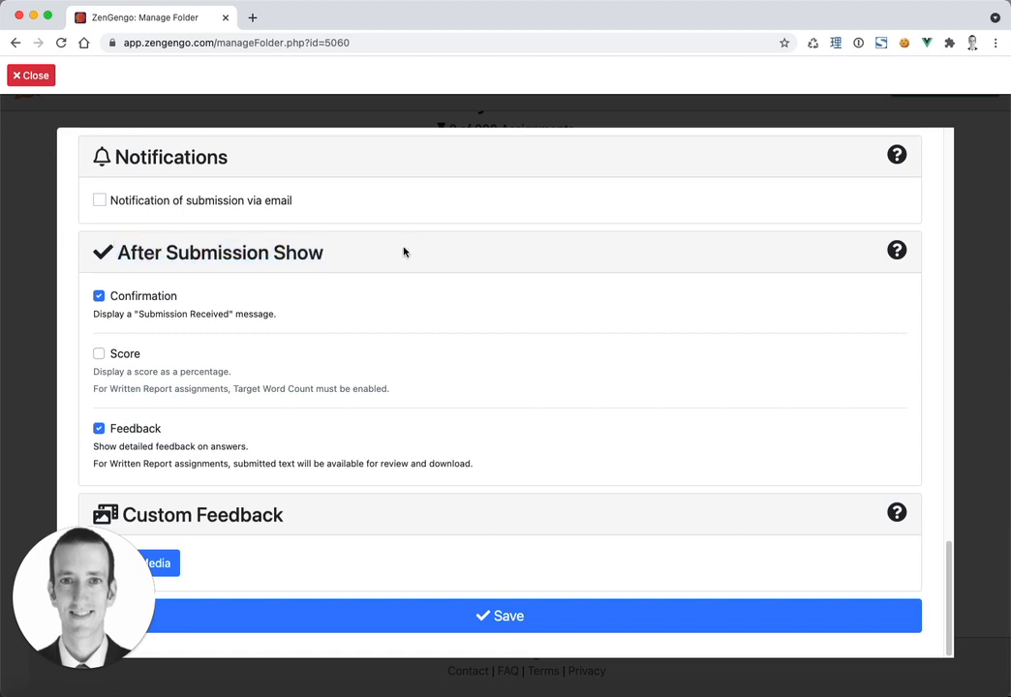
click(120, 354)
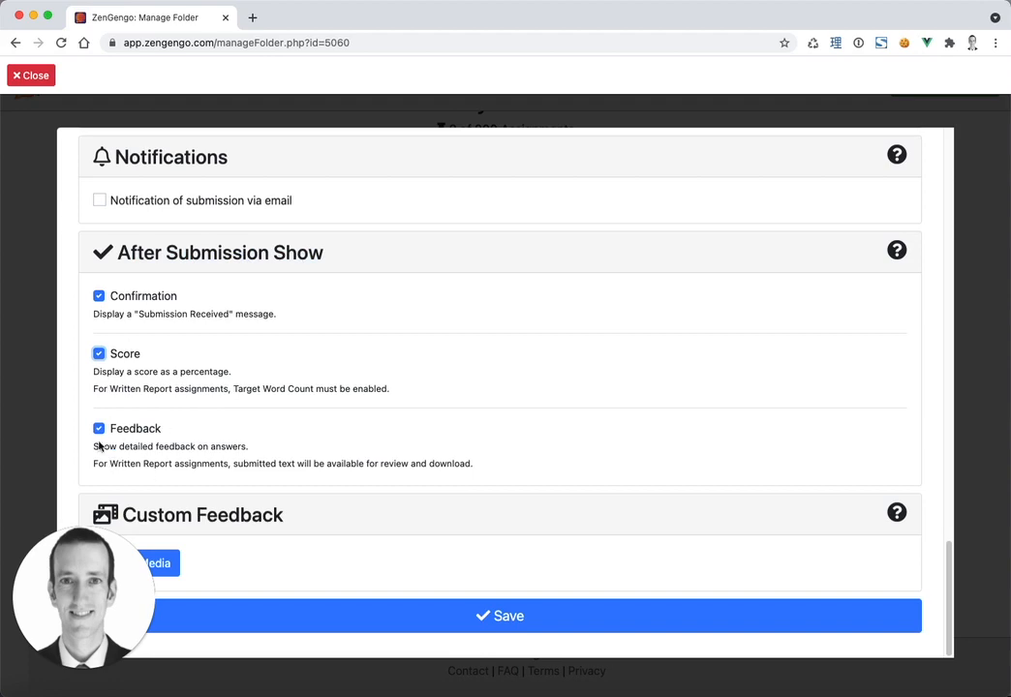
scroll(225, 453, up, 5)
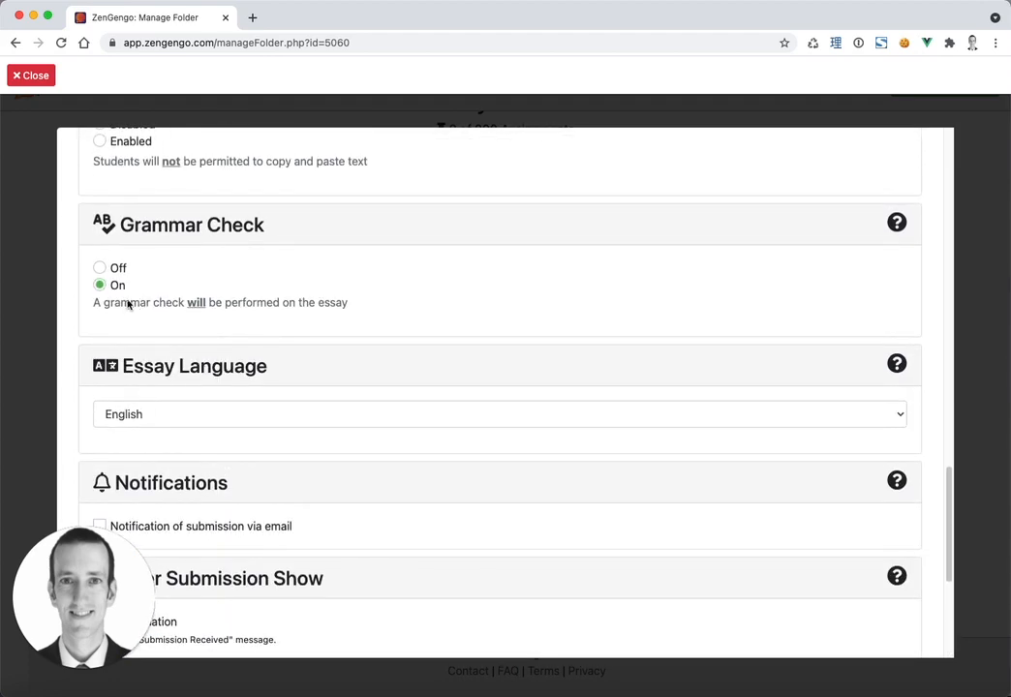
scroll(239, 443, down, 5)
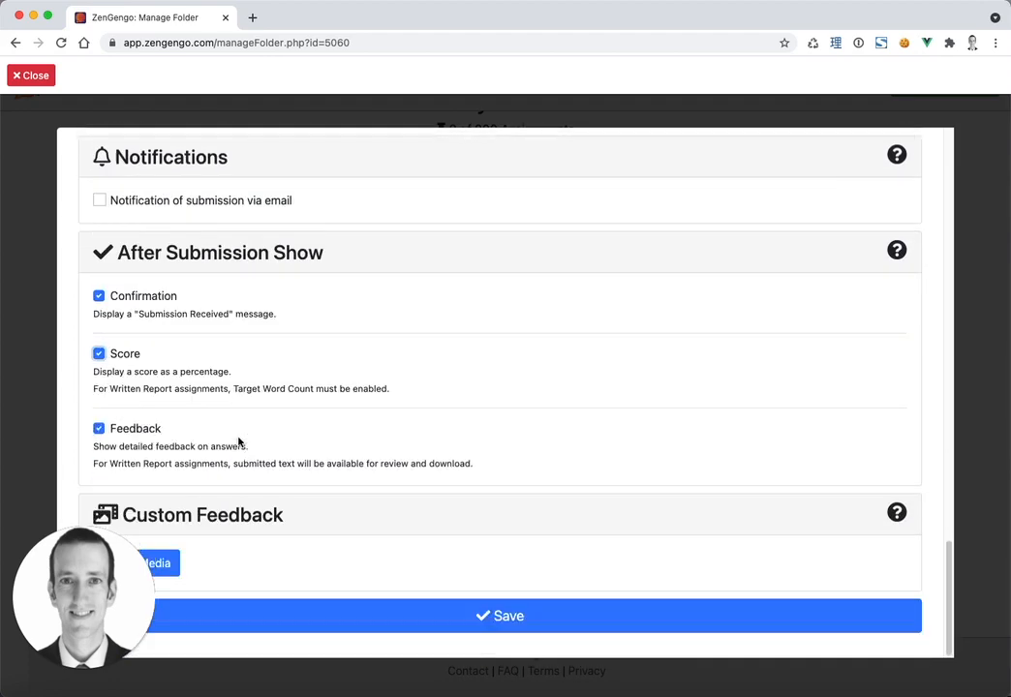
Save the written report assignment and close its editor.
drag(96, 589, 1009, 580)
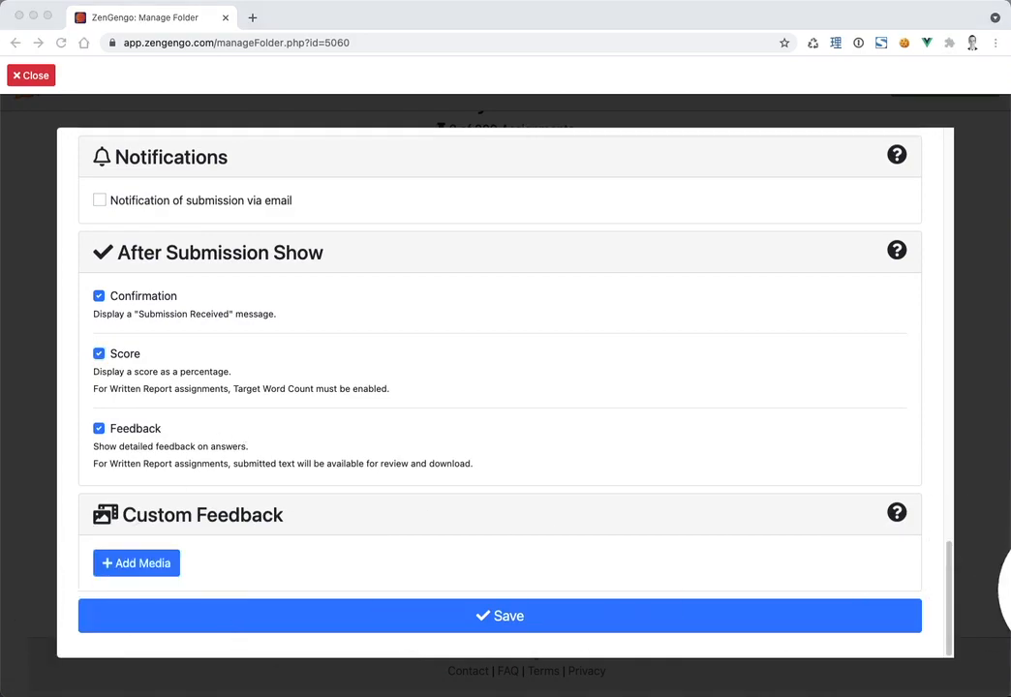
scroll(477, 478, up, 5)
scroll(476, 479, down, 5)
click(512, 617)
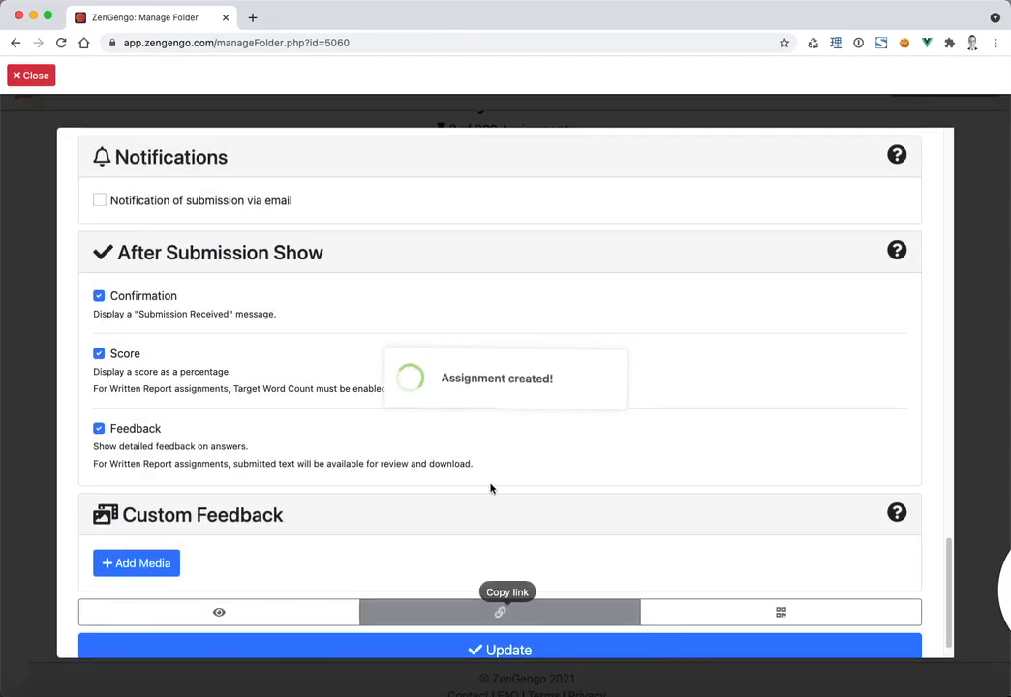
click(27, 74)
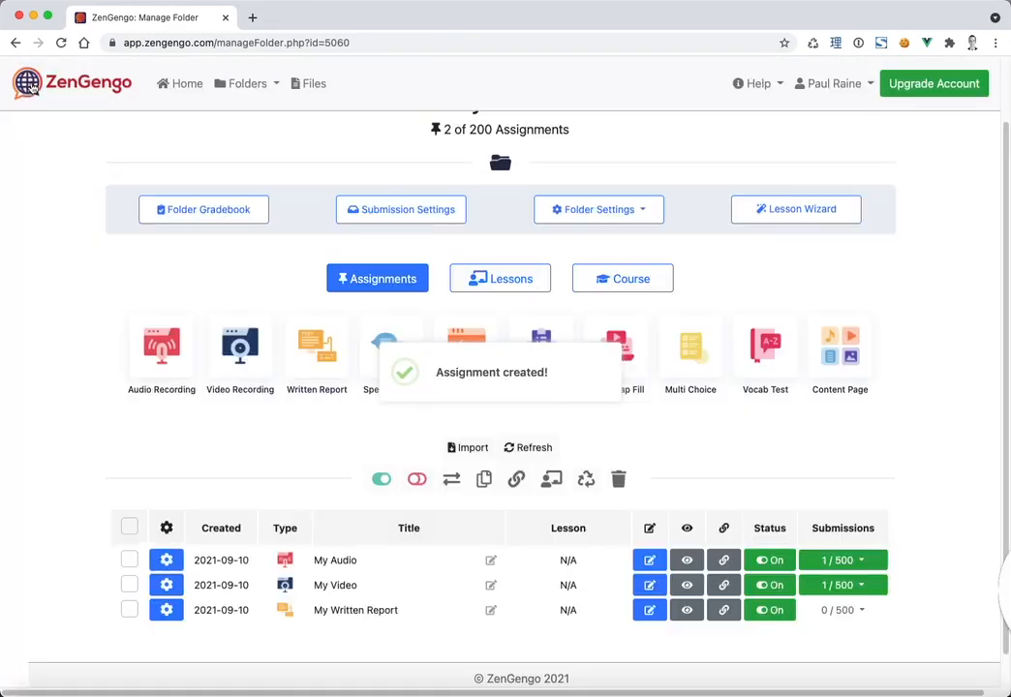
Look through the sharing options of My Written Report and preview the assignment.
scroll(102, 406, down, 2)
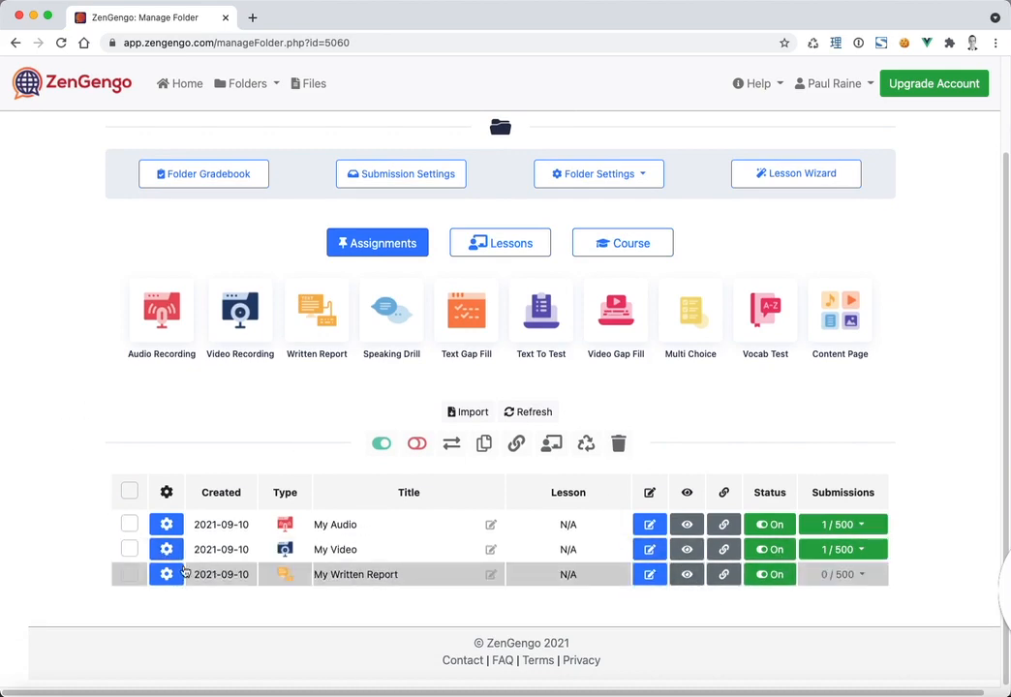
click(166, 574)
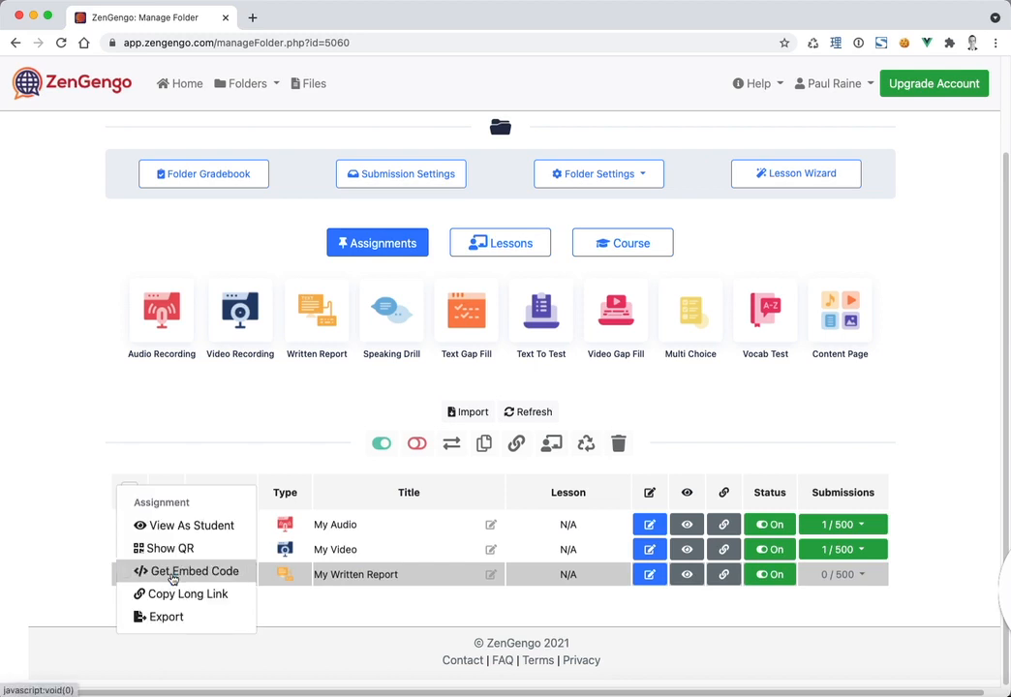
click(61, 537)
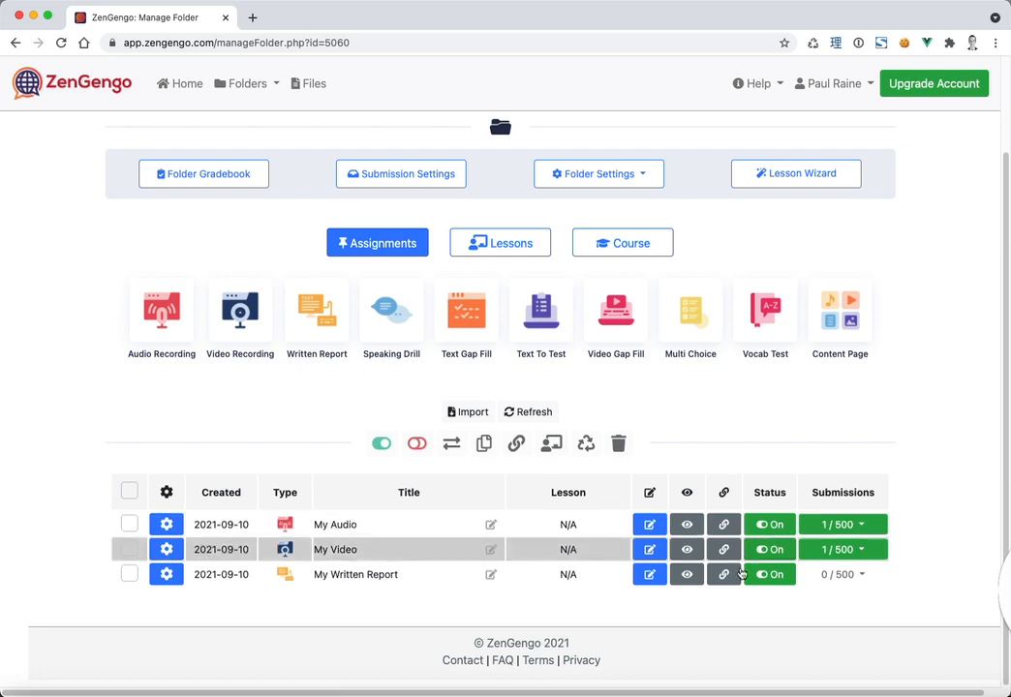
click(724, 575)
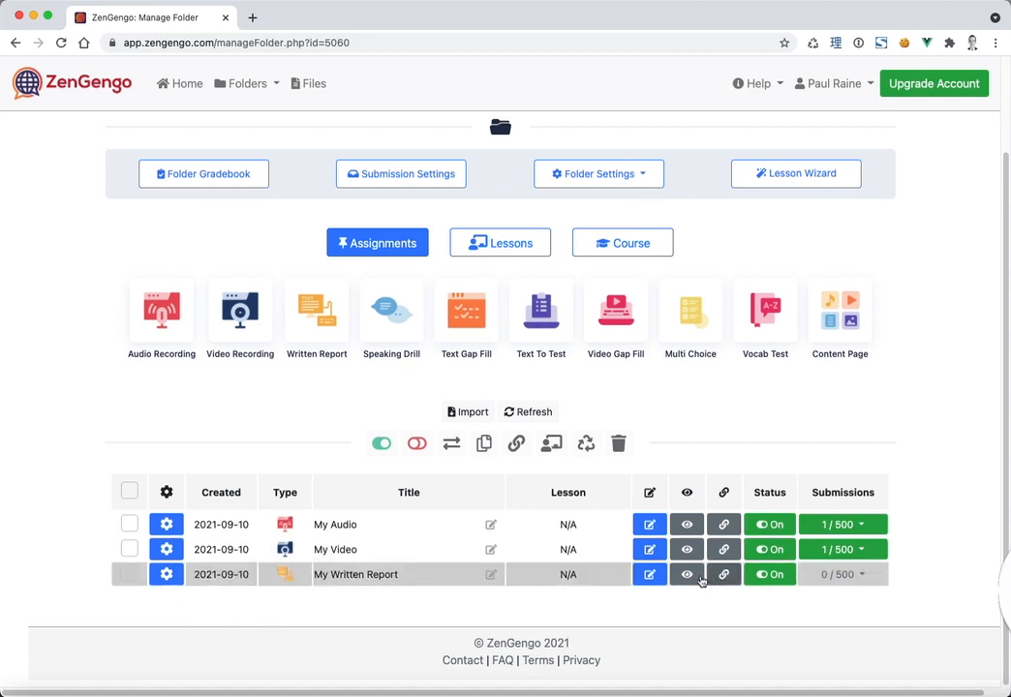
click(689, 577)
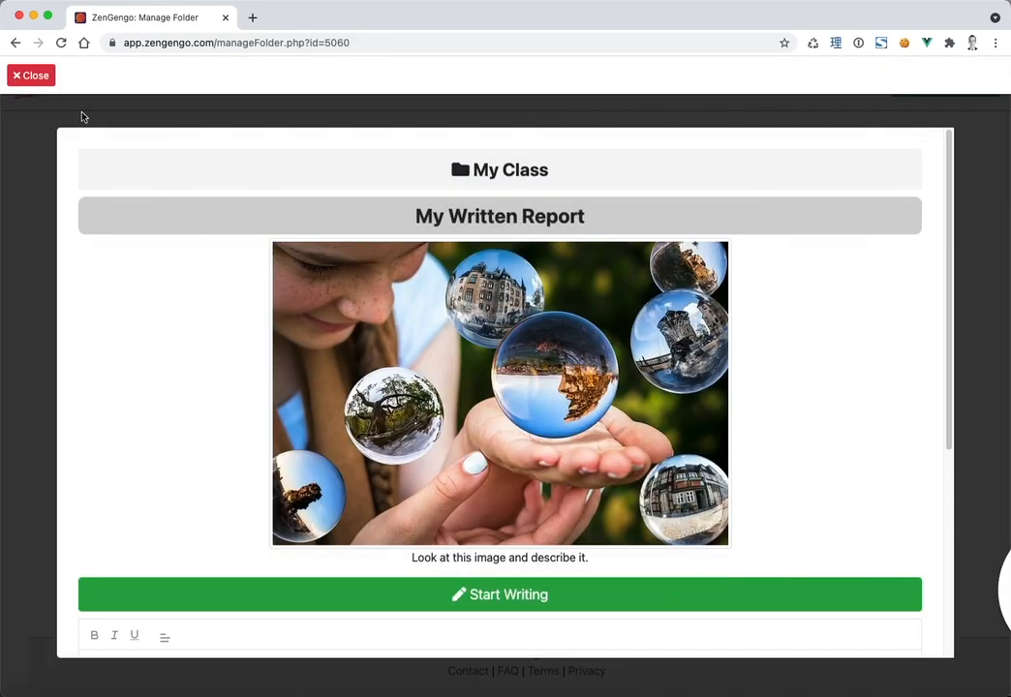
click(39, 77)
Open My Written Report as a student, choose a student name and proceed to the assignment.
click(164, 584)
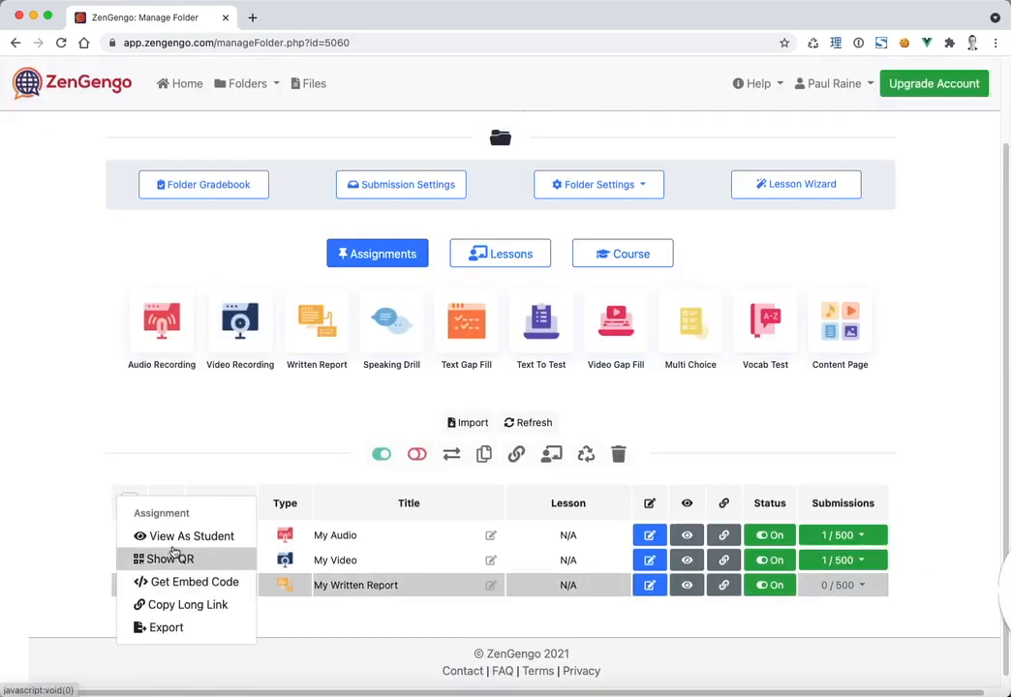
click(173, 538)
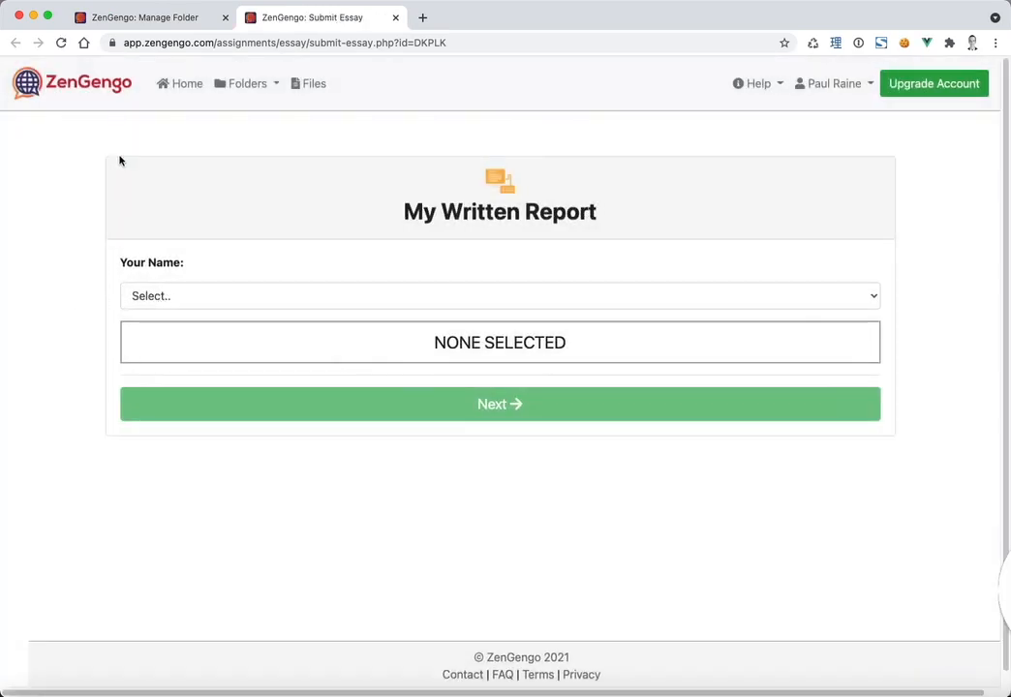
click(239, 300)
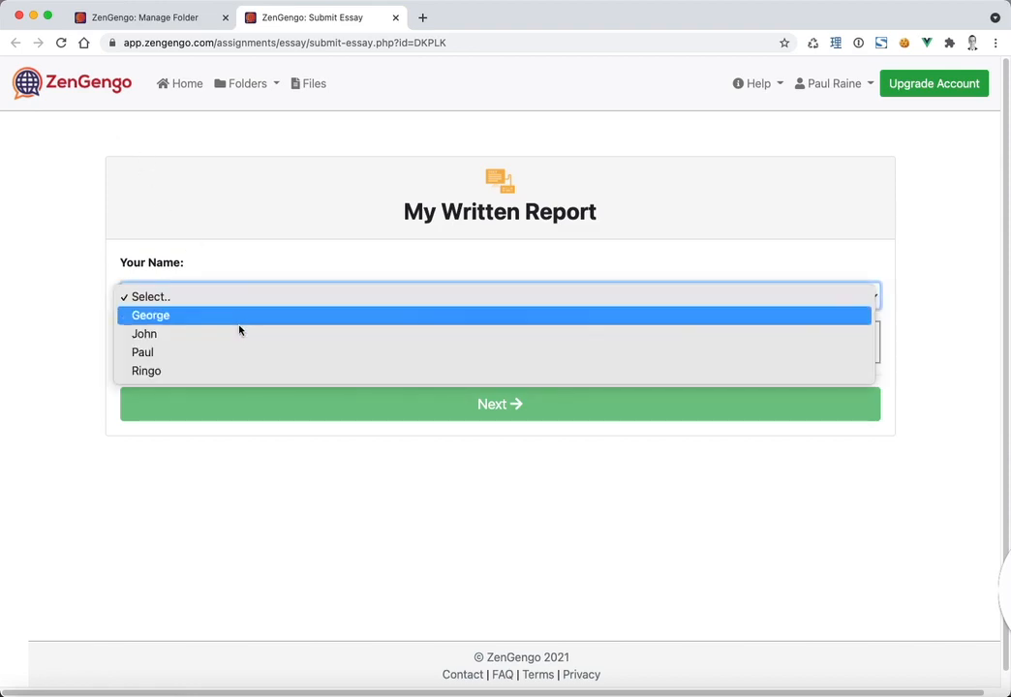
click(255, 352)
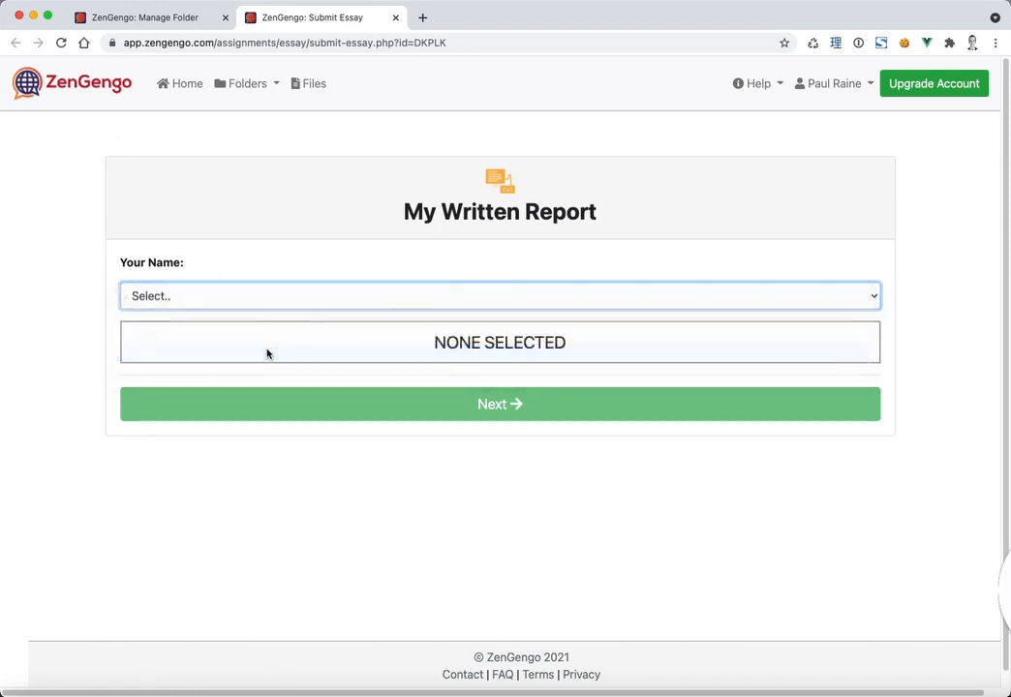
click(317, 417)
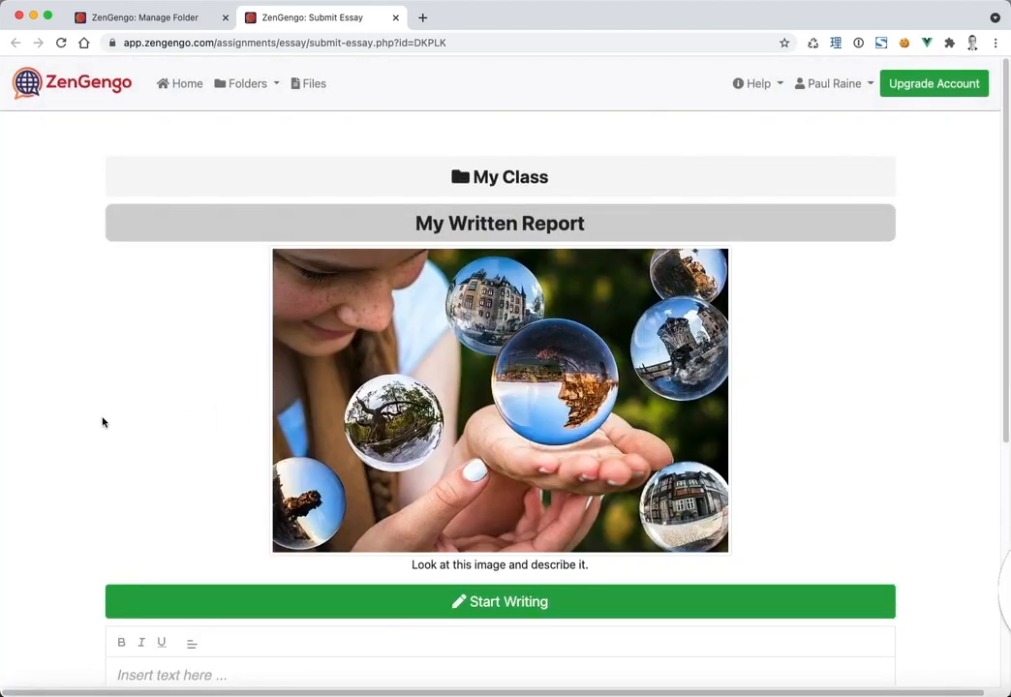
Review the image prompt and the word and time limits, and start the timed writing.
scroll(105, 416, down, 2)
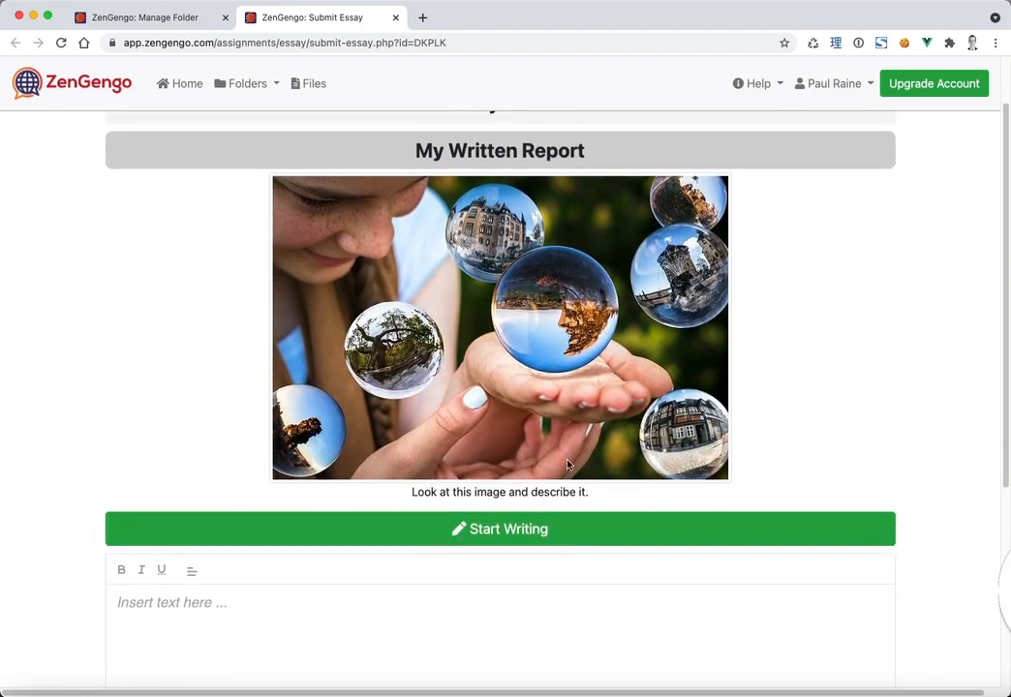
scroll(561, 460, down, 2)
scroll(567, 465, down, 6)
scroll(565, 465, up, 2)
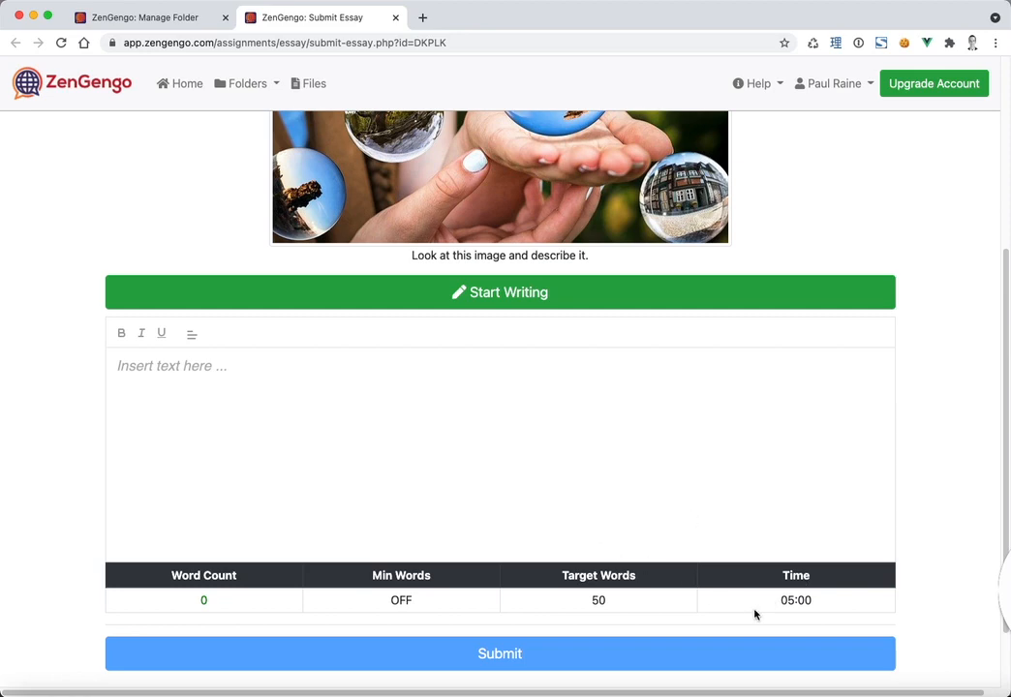
click(501, 291)
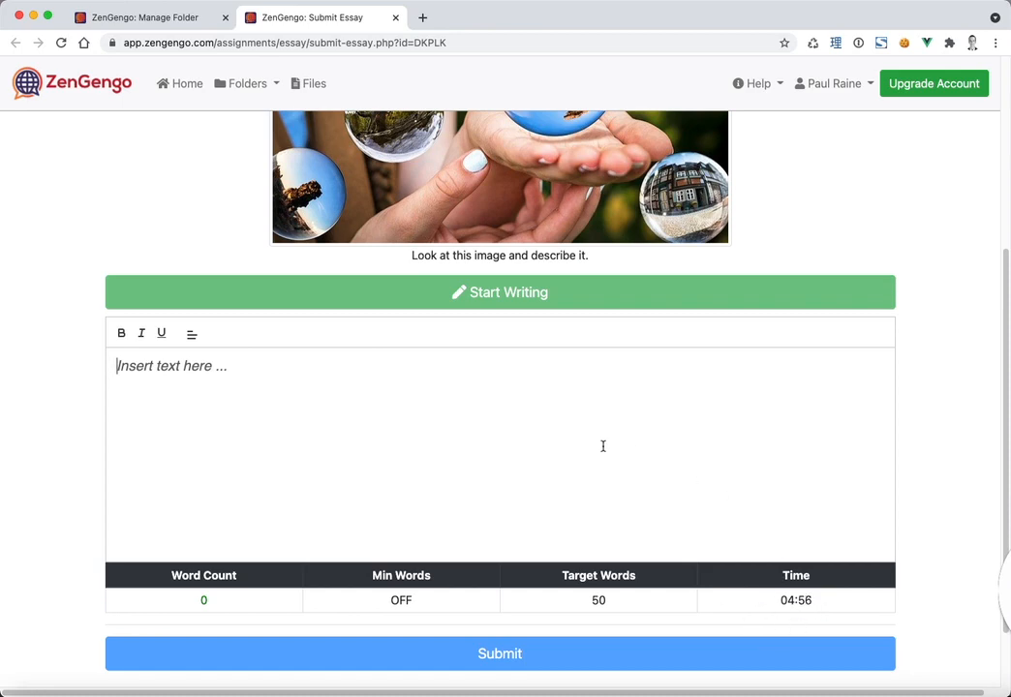
Write the report: "In this image a girl is looking at an assortment of different bubbles. The bubbles contain different interesting scenes from nature or cities and towns.".
scroll(627, 447, up, 4)
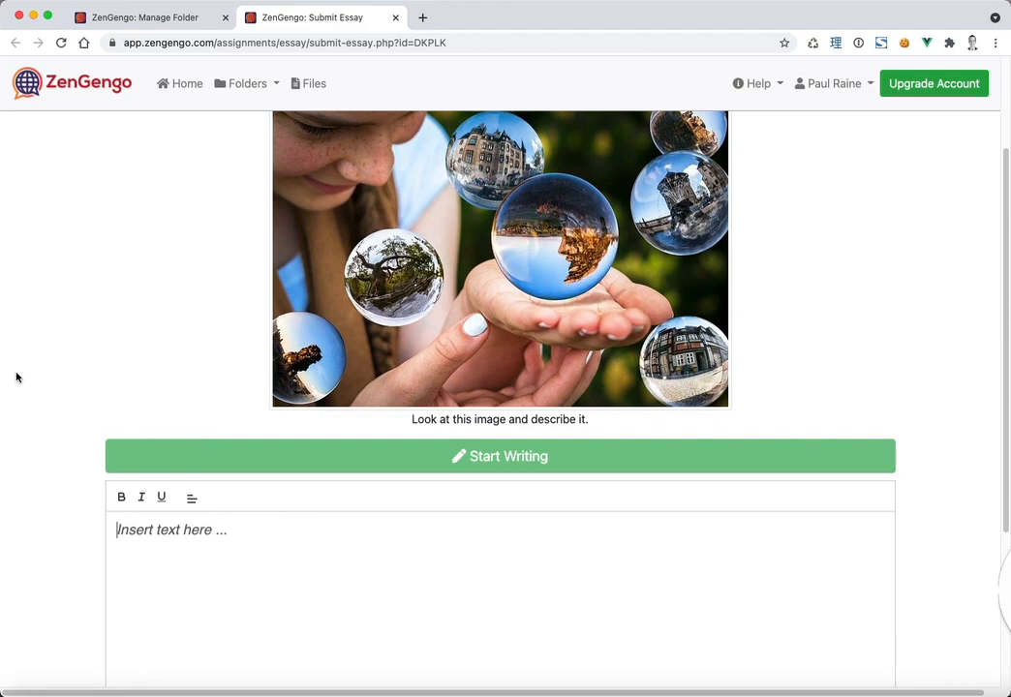
key(super+v)
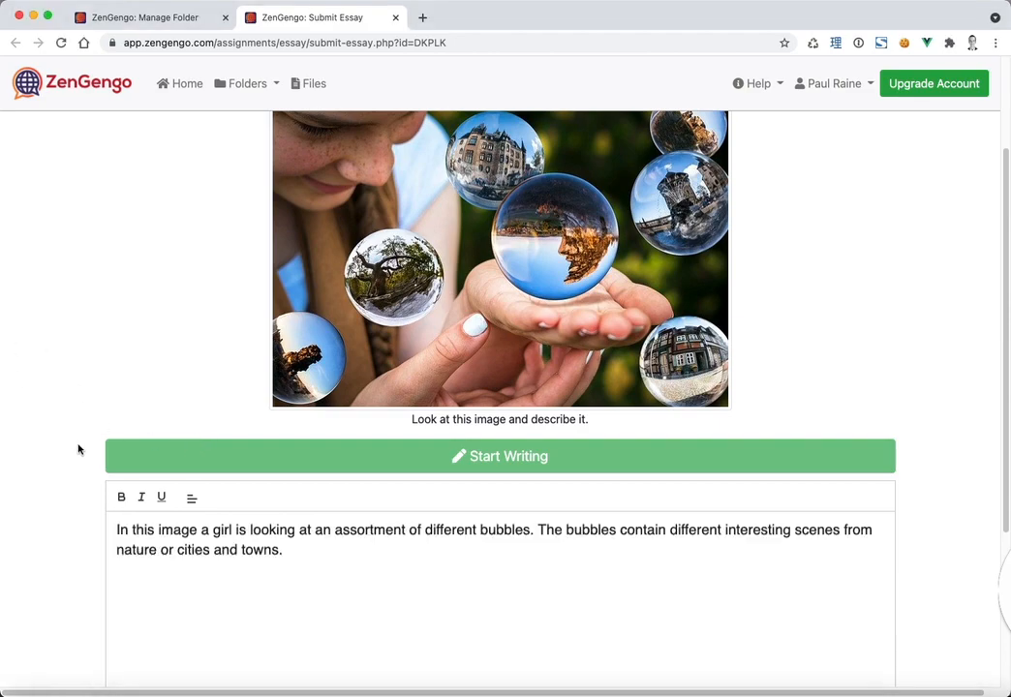
scroll(81, 462, down, 1)
scroll(101, 524, down, 5)
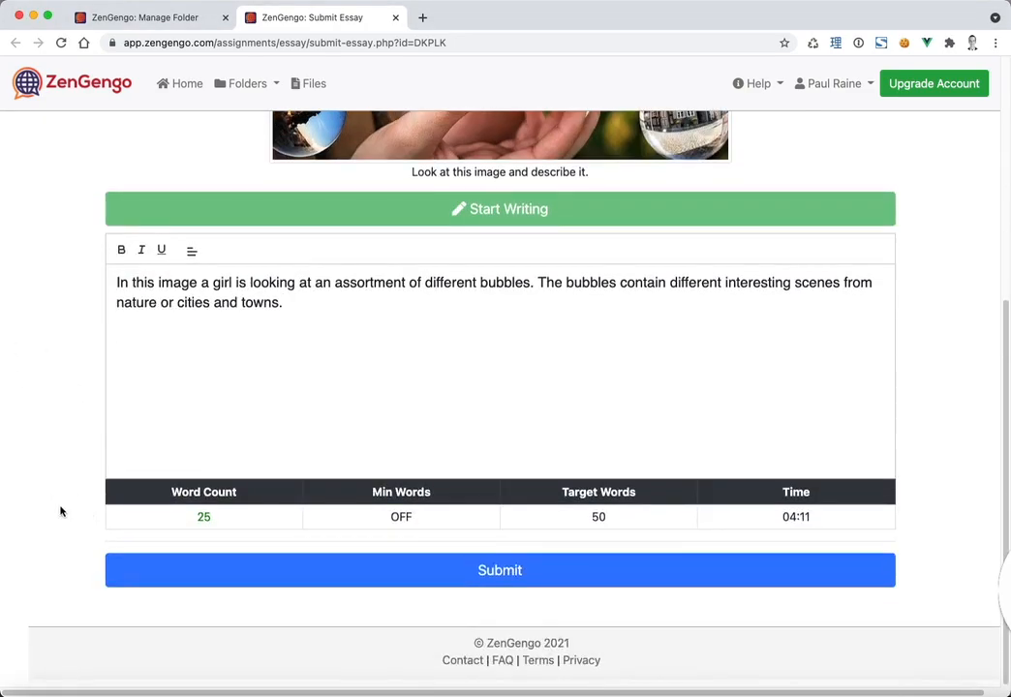
Try bold formatting on the whole report text and remove it again.
scroll(294, 466, up, 2)
drag(294, 466, 124, 339)
click(121, 334)
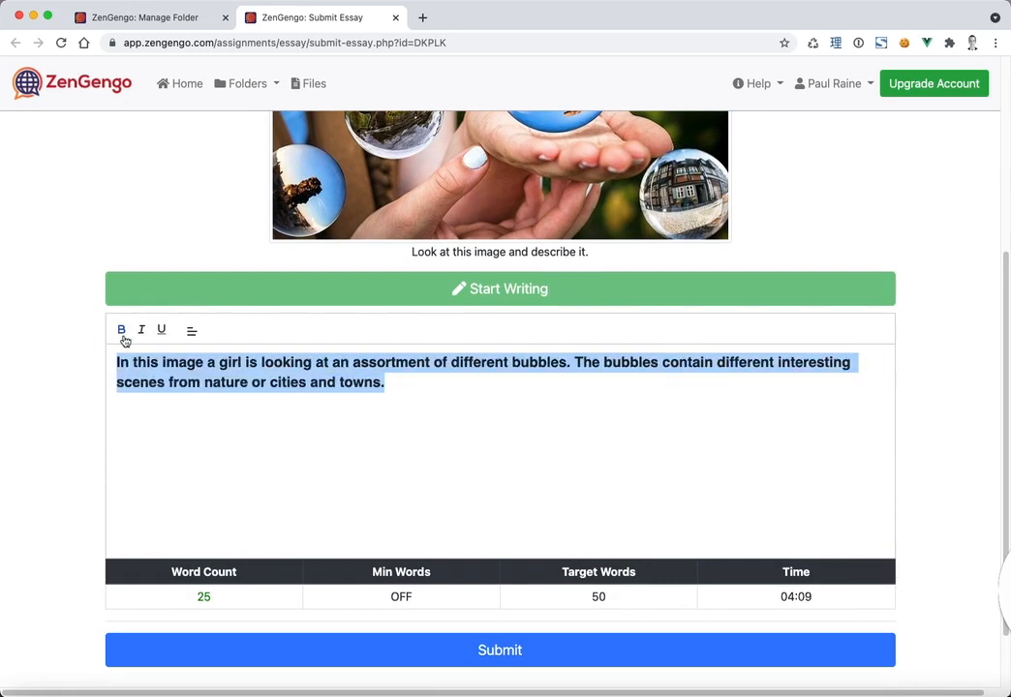
click(121, 334)
click(189, 398)
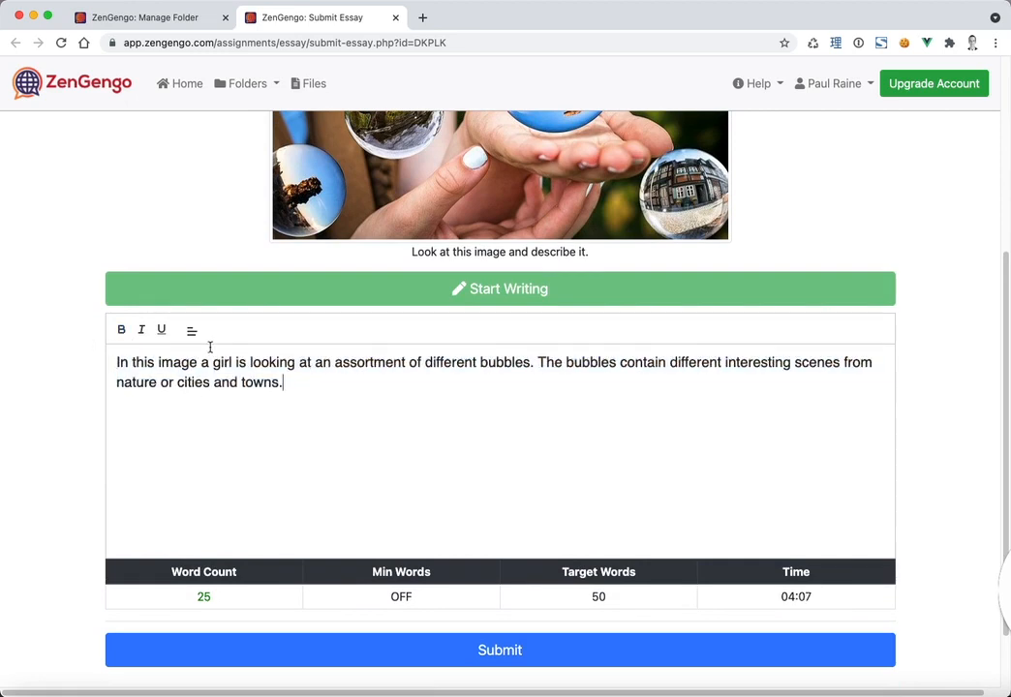
drag(326, 395, 93, 363)
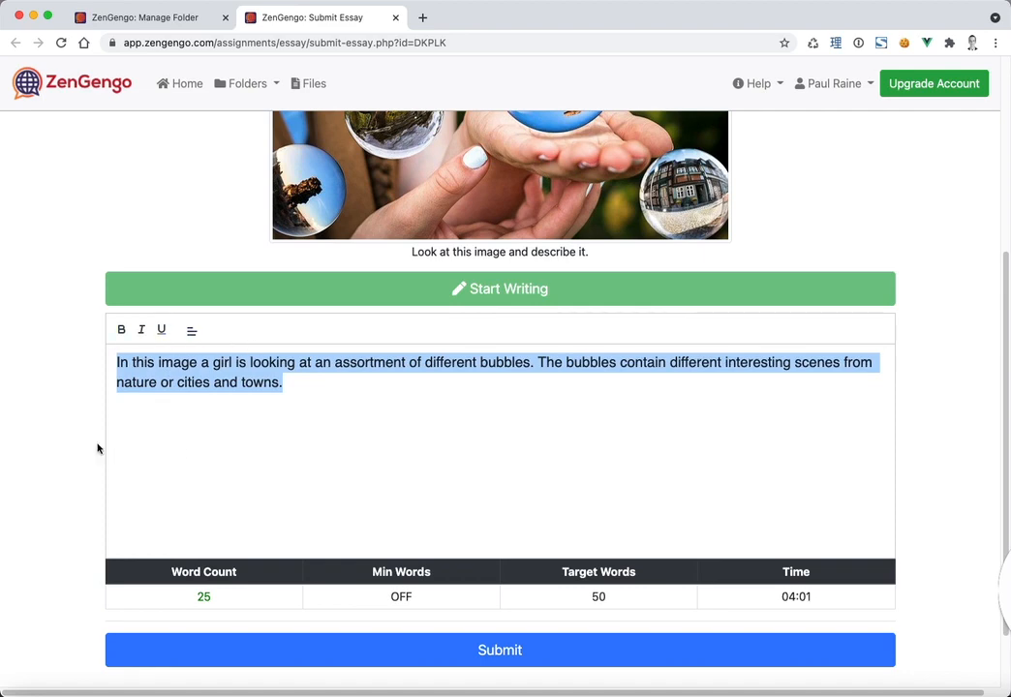
Submit the written report and confirm the submission.
scroll(69, 384, down, 2)
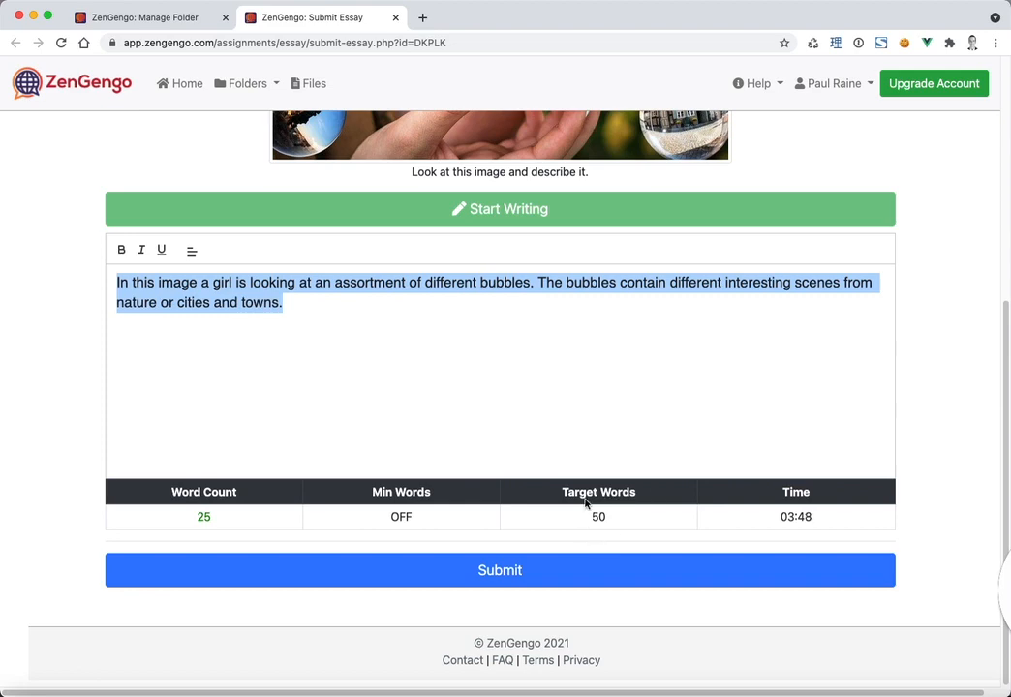
click(383, 383)
click(459, 576)
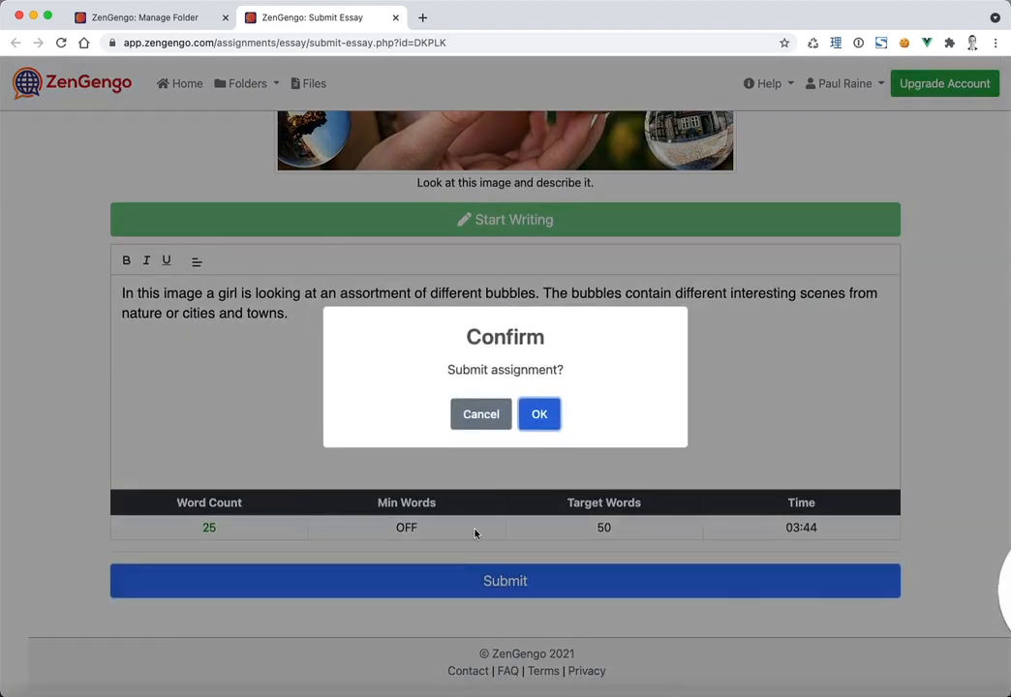
click(535, 414)
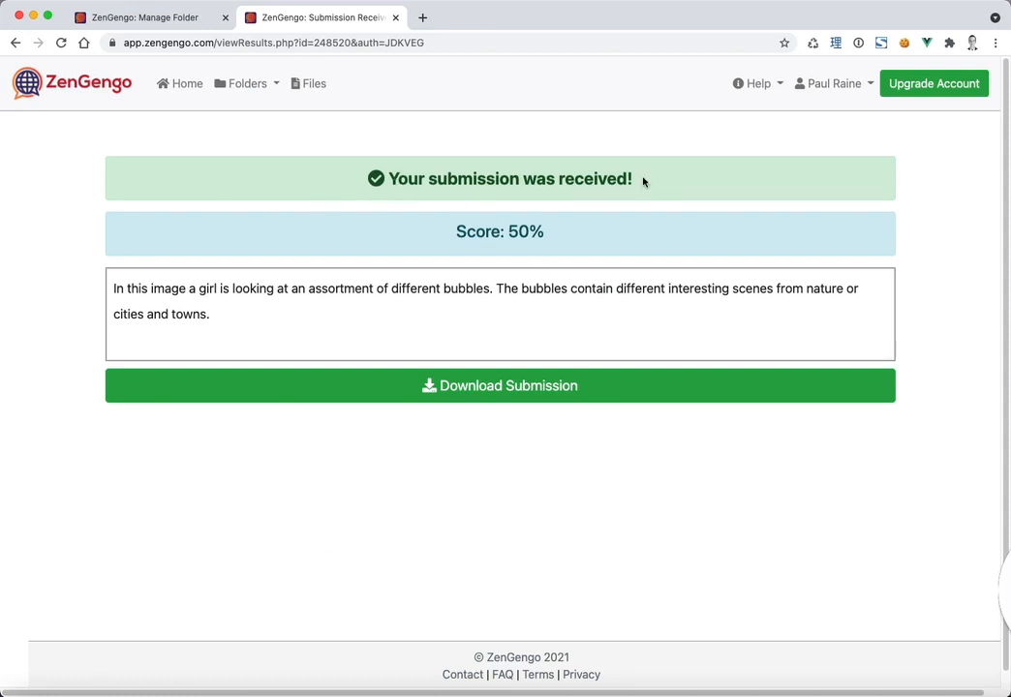
Review the score and submitted text on the results page, and go to the home page.
drag(620, 238, 313, 231)
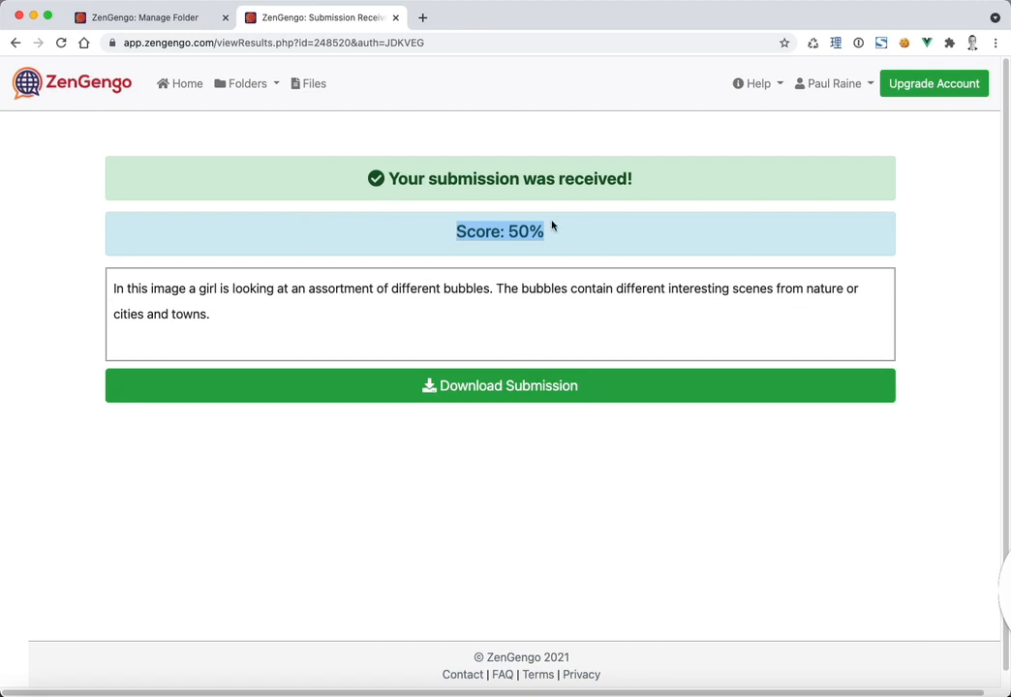
click(310, 304)
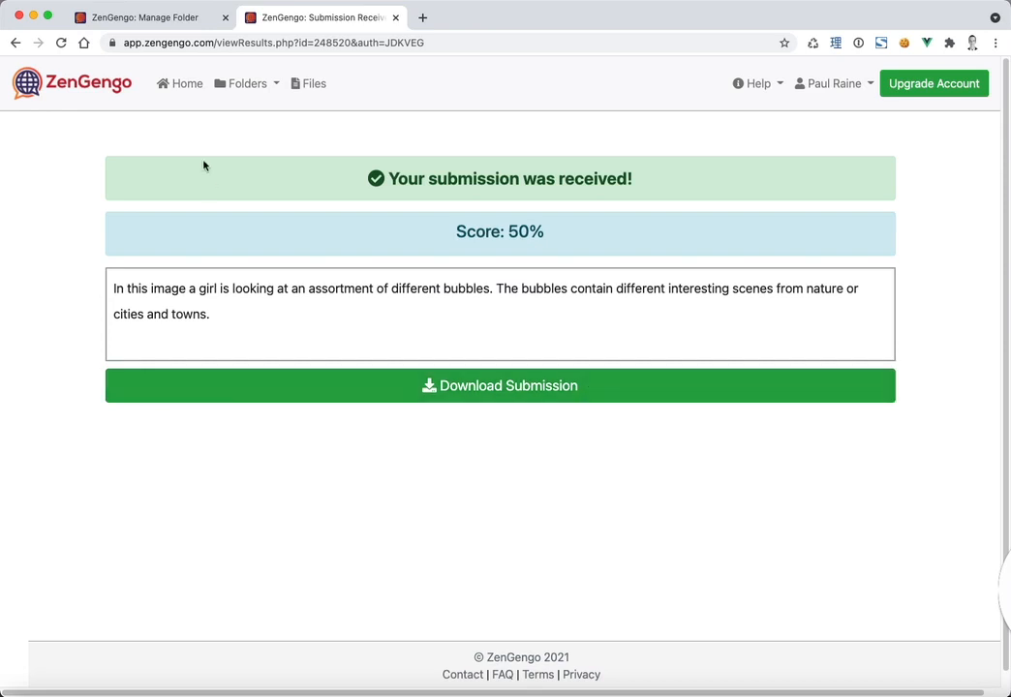
click(187, 91)
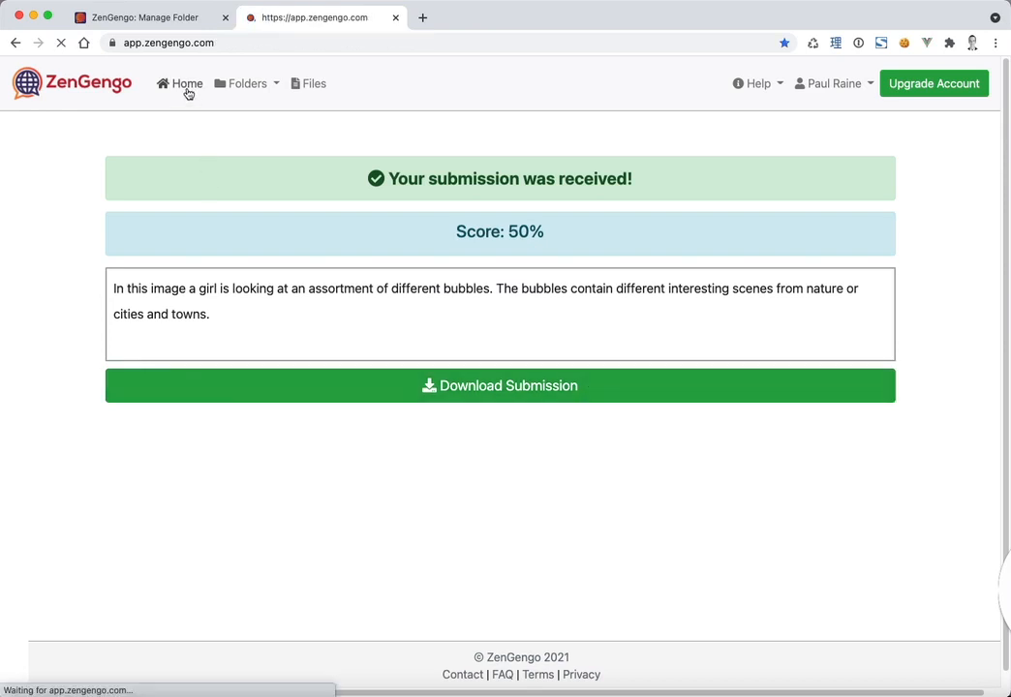